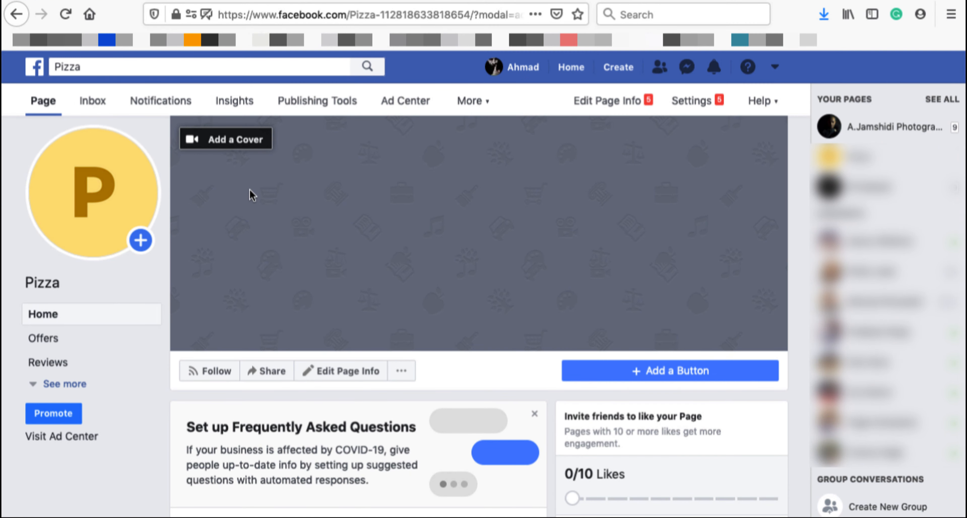
- Switch to Canva and open the Facebook Cover template category
click(267, 147)
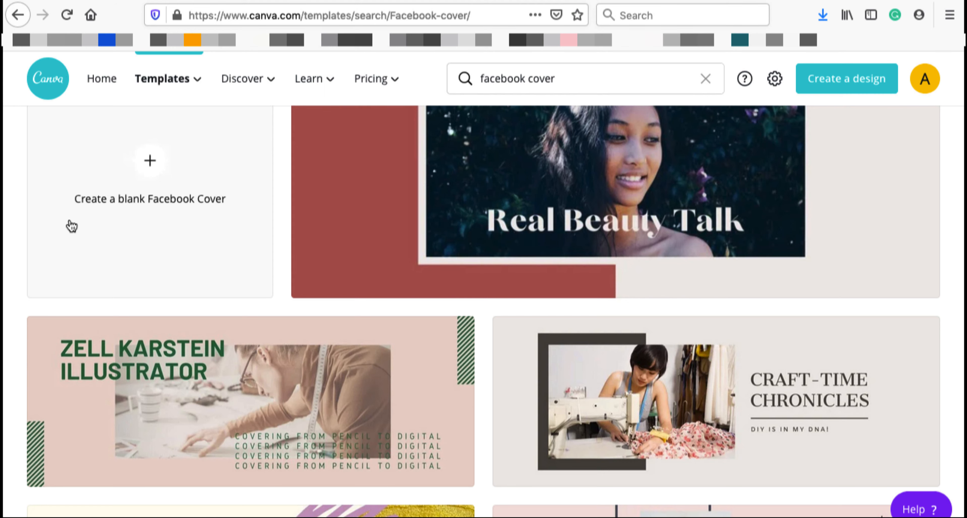
scroll(263, 188, up, 2)
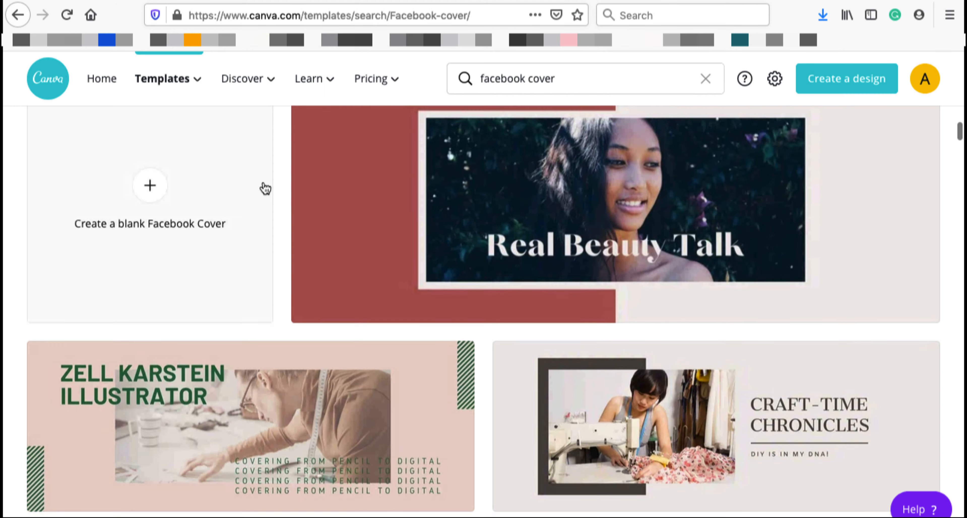
scroll(265, 188, up, 5)
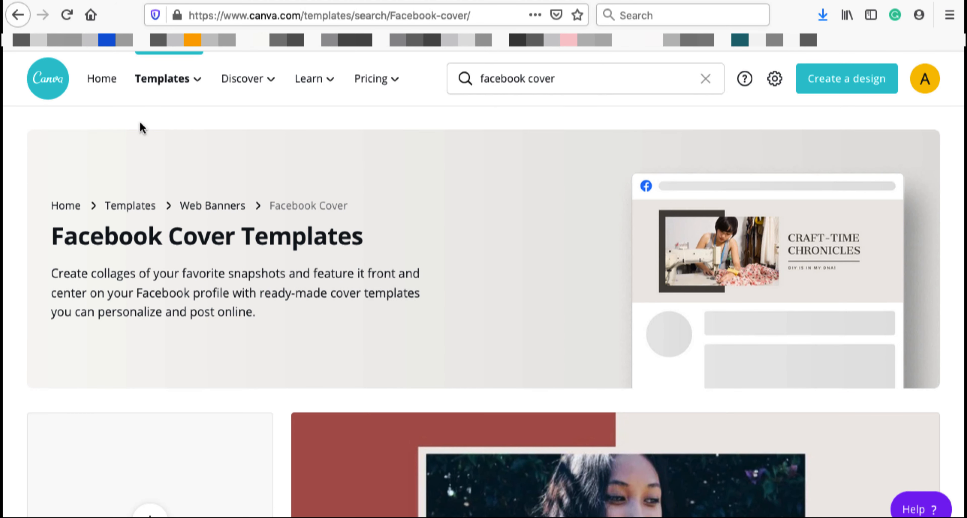
mouse_move(152, 80)
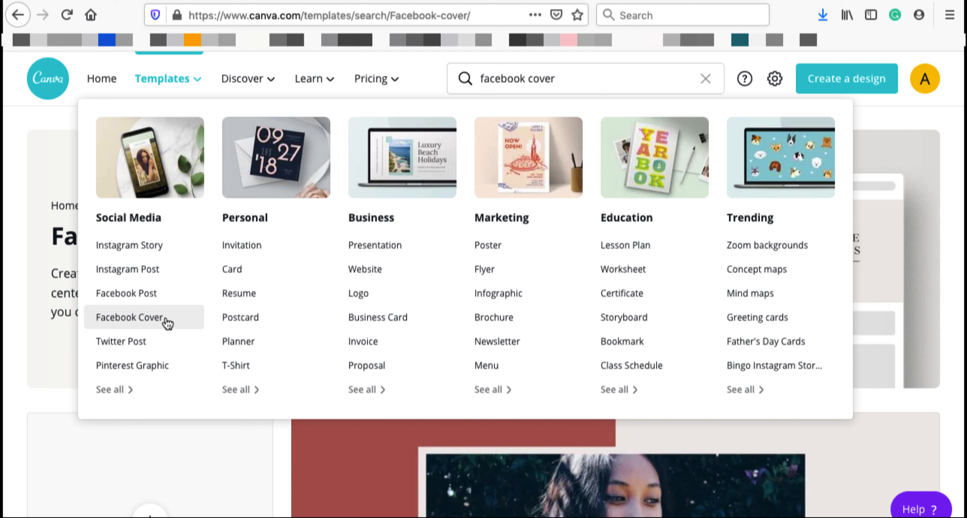
click(184, 319)
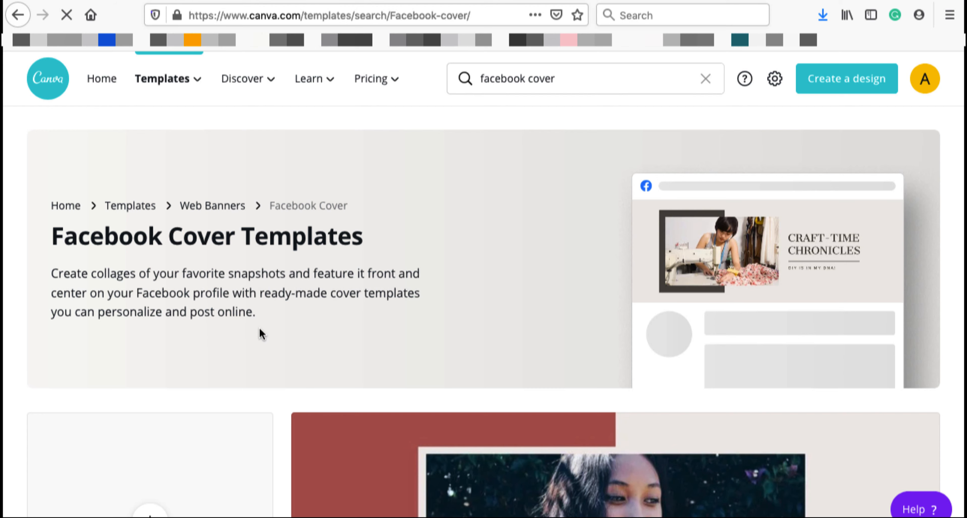
- Examine the ready-made Facebook Cover templates and the option for a blank cover
scroll(260, 327, down, 3)
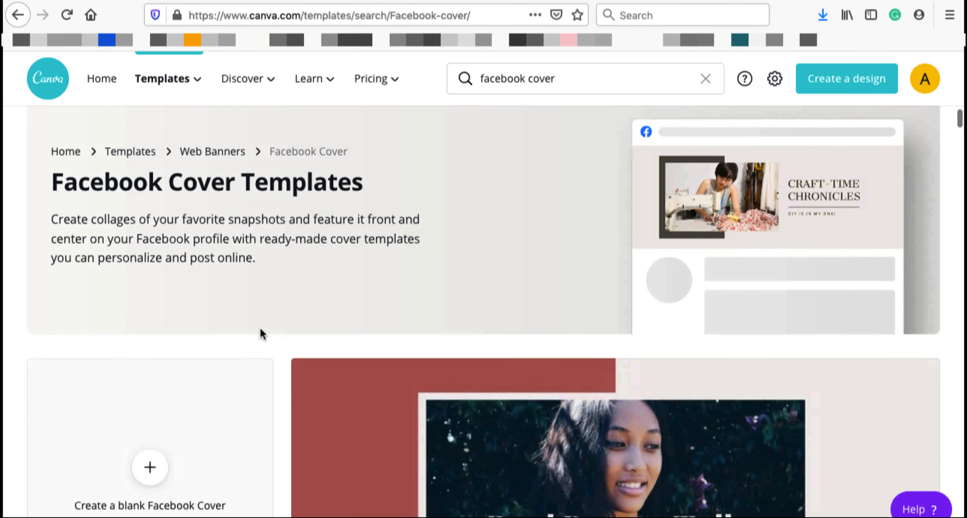
scroll(260, 329, down, 3)
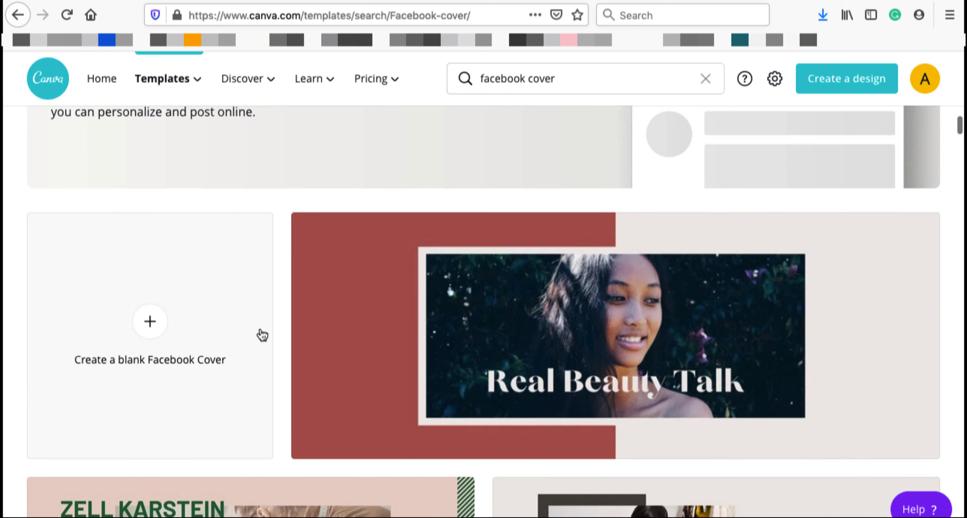
scroll(260, 333, down, 2)
scroll(262, 334, down, 5)
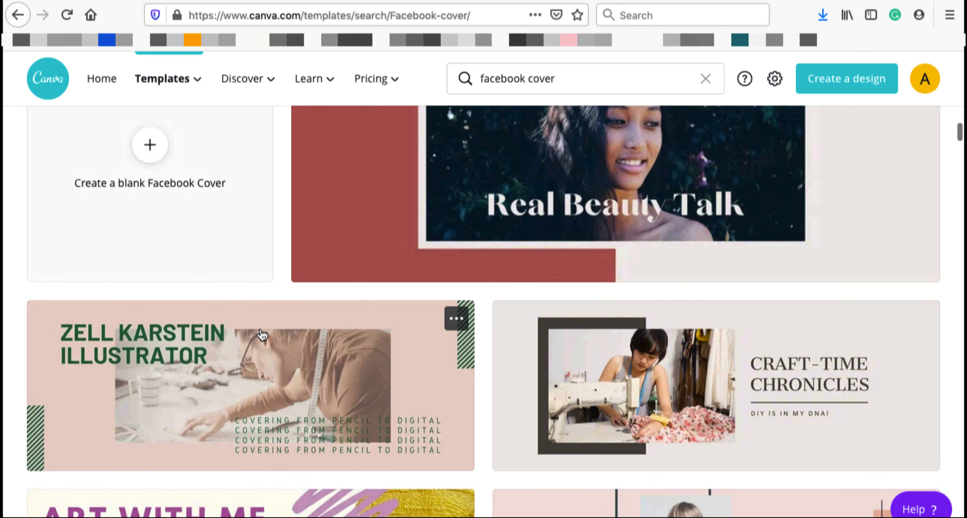
scroll(262, 334, down, 1)
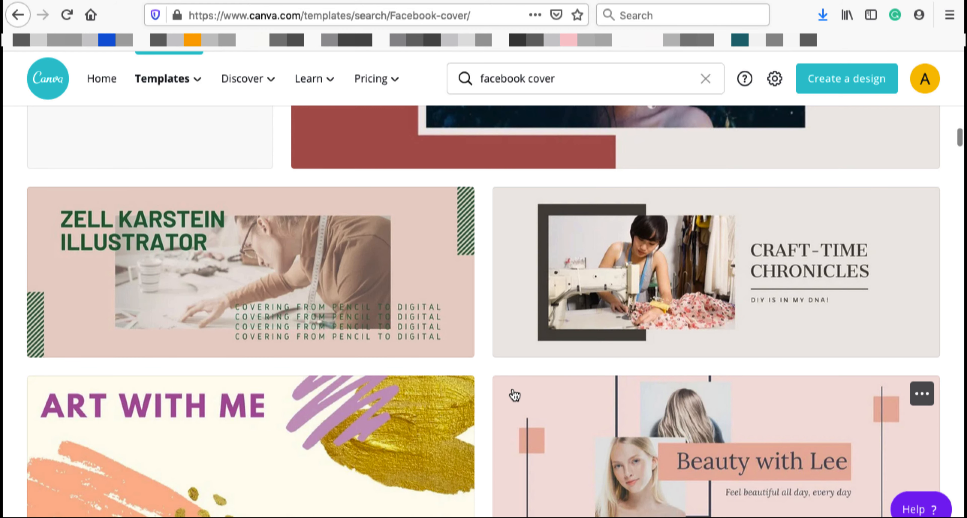
scroll(514, 395, down, 5)
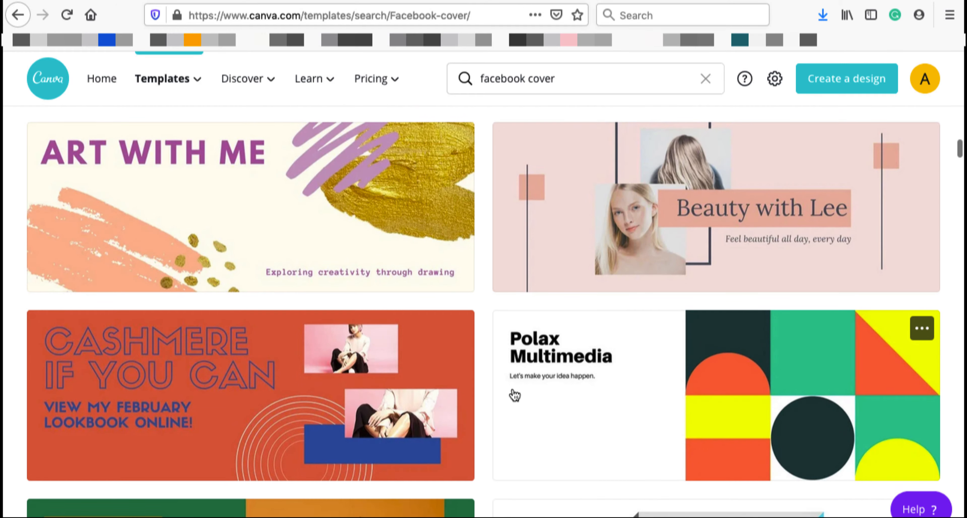
scroll(514, 395, up, 5)
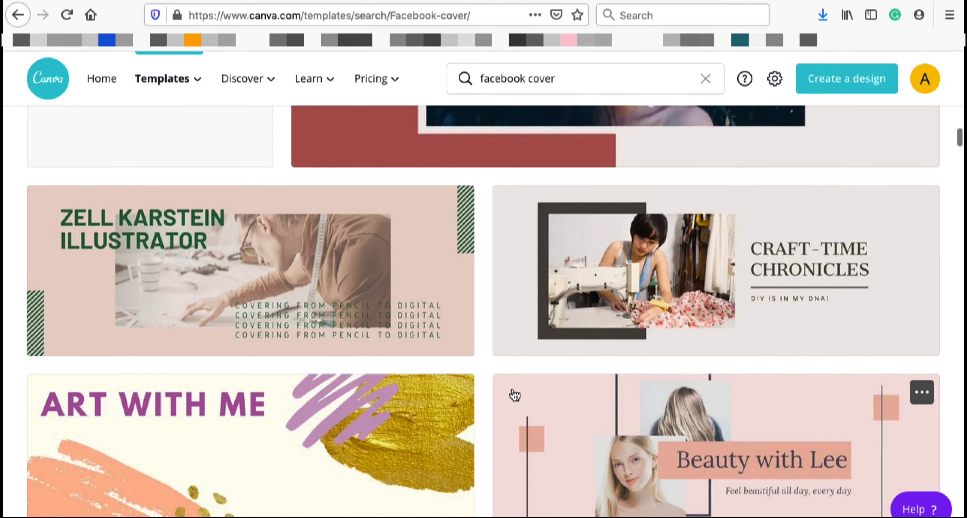
scroll(514, 395, up, 6)
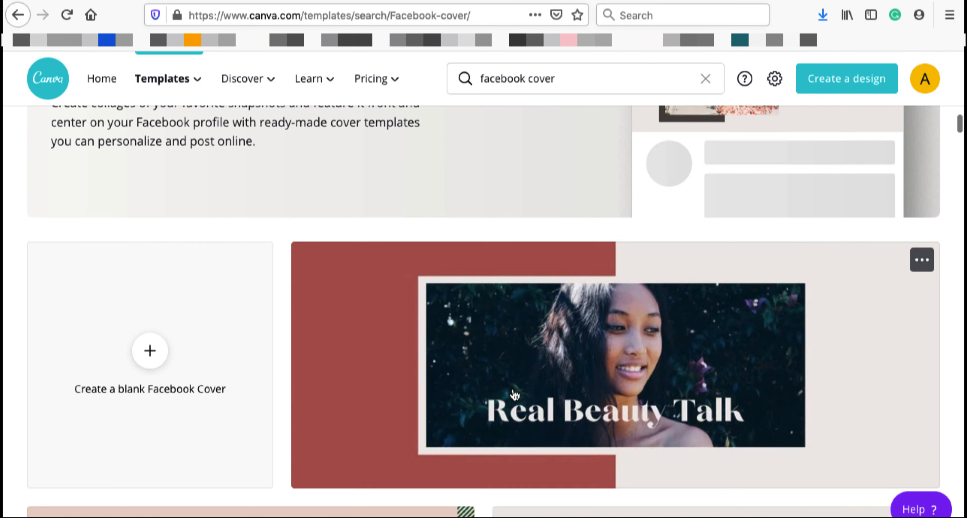
scroll(514, 394, up, 1)
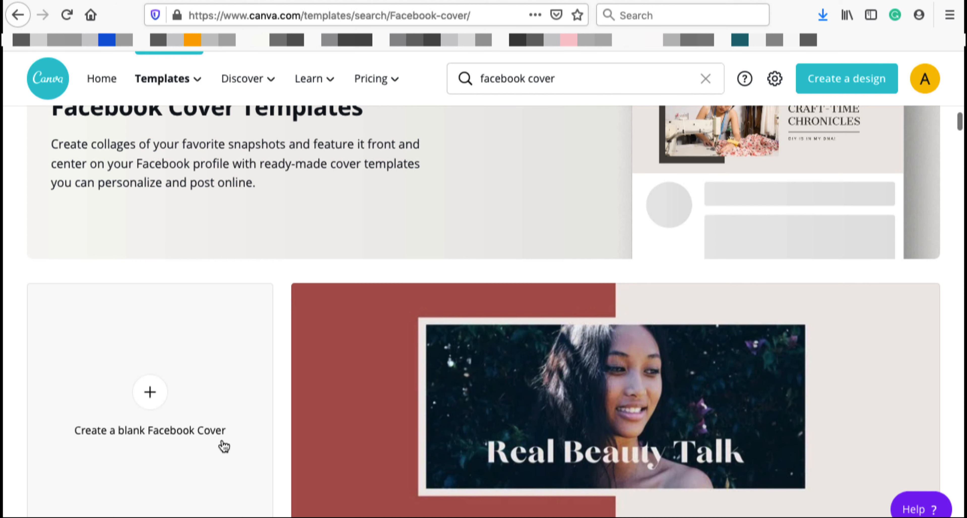
- Create a blank Facebook Cover design and select its empty page
click(150, 392)
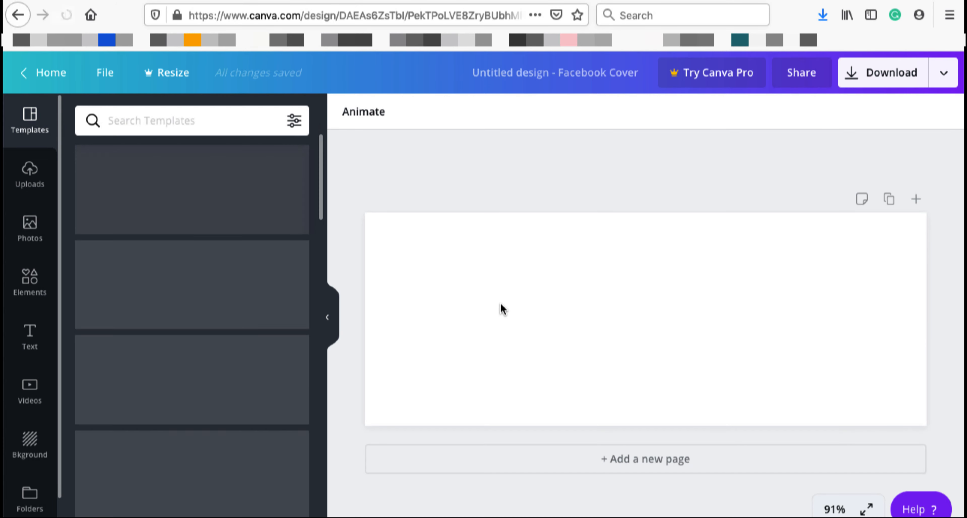
click(567, 308)
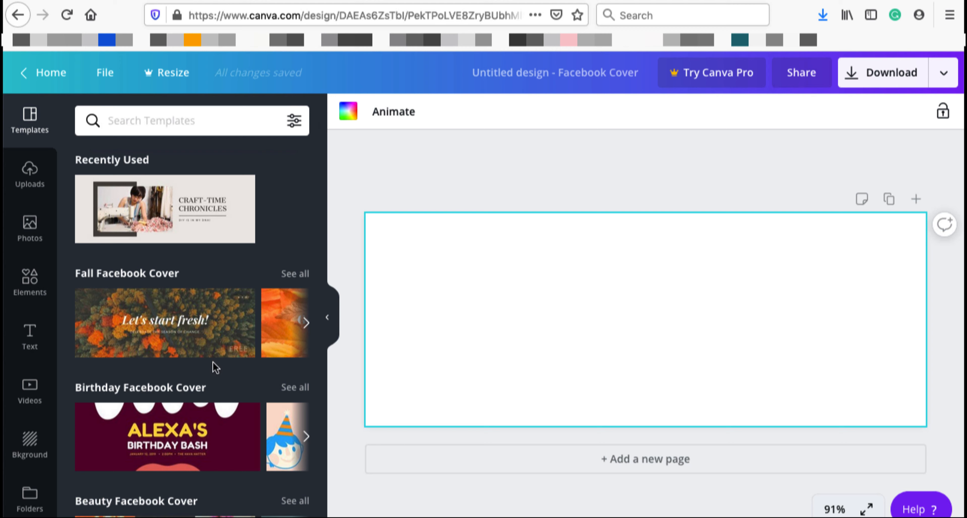
- Look through the templates, photos, elements and text styles available for the cover design
scroll(233, 424, down, 2)
scroll(233, 423, down, 5)
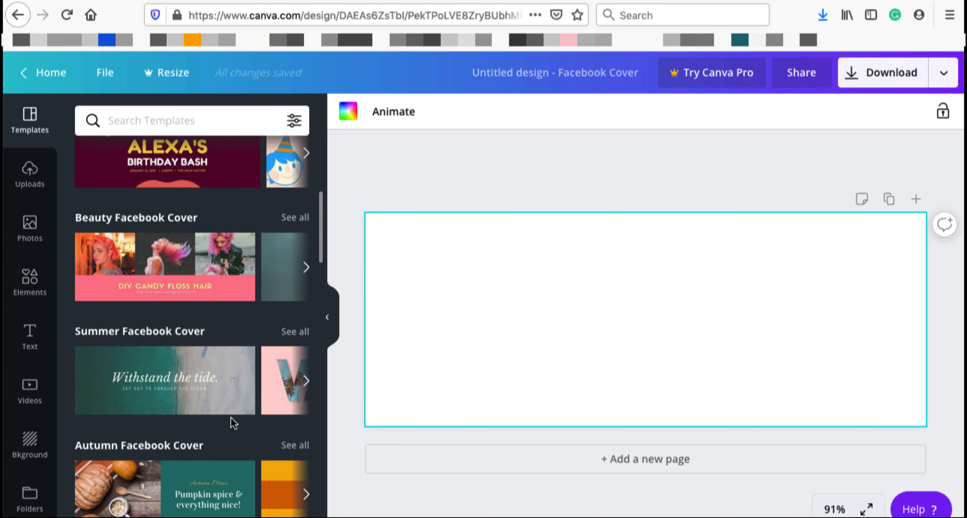
click(29, 225)
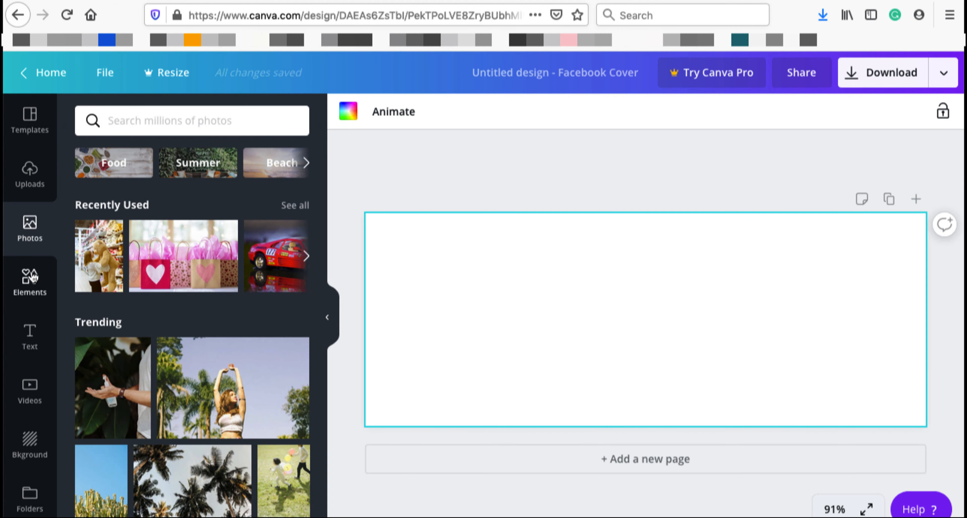
click(32, 287)
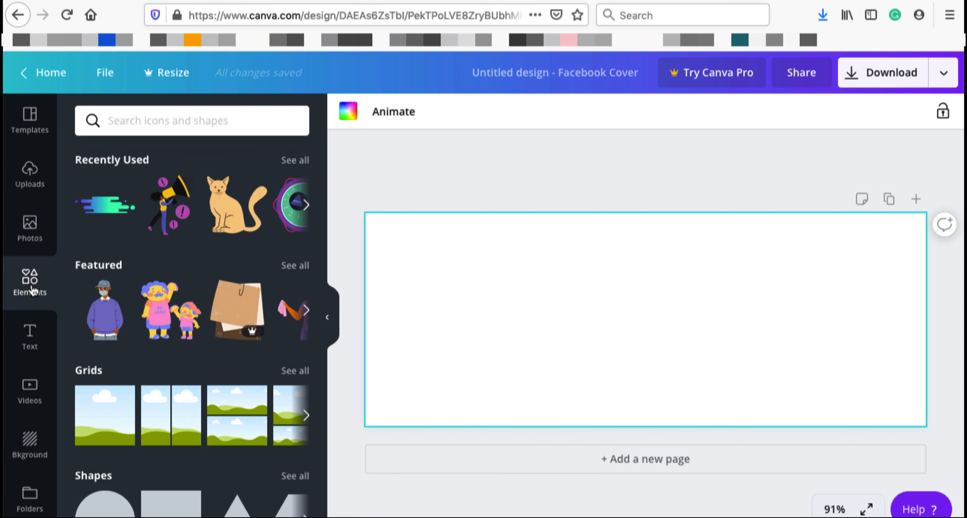
scroll(97, 326, down, 5)
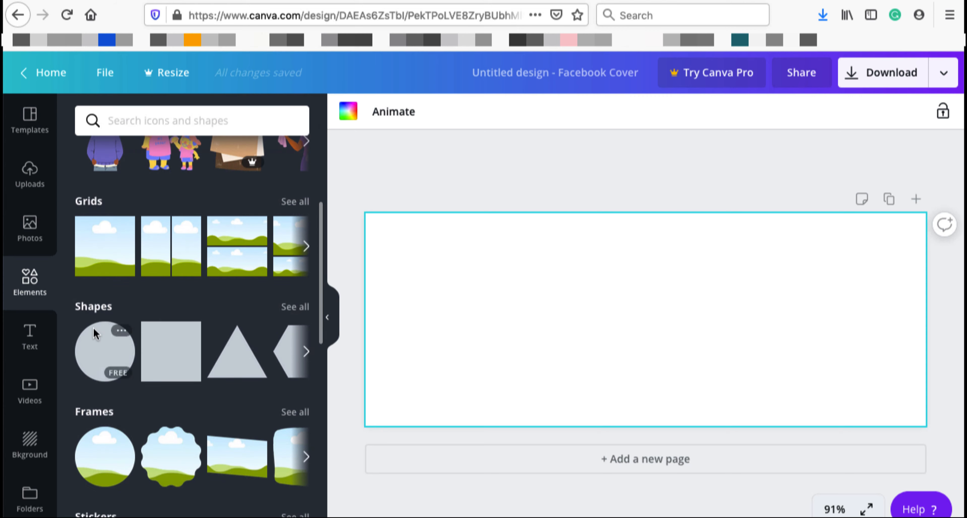
click(28, 340)
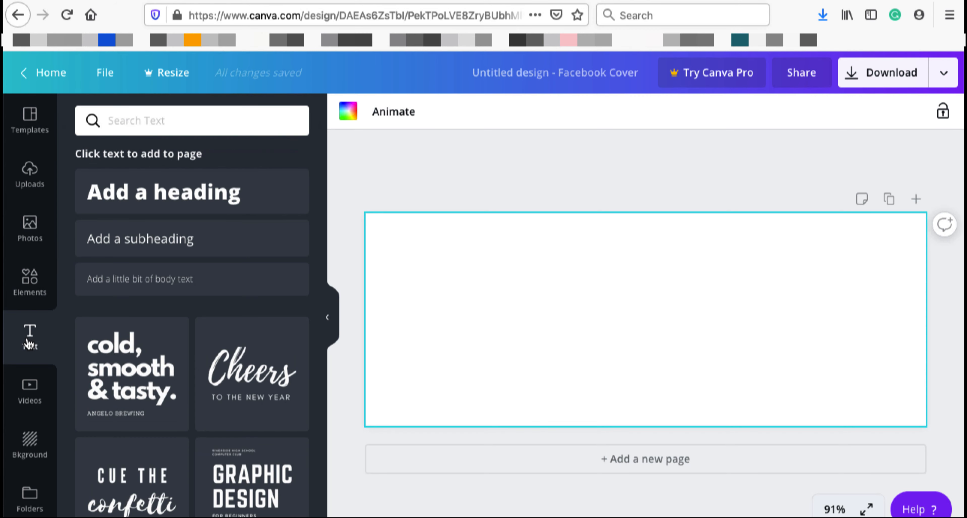
scroll(111, 389, down, 4)
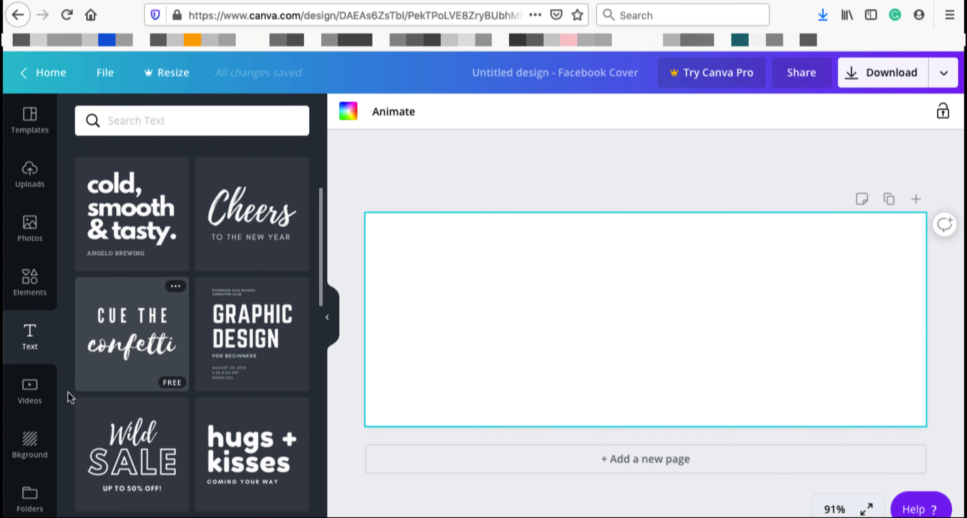
- Look through the available videos and backgrounds, and return to the design templates
click(30, 393)
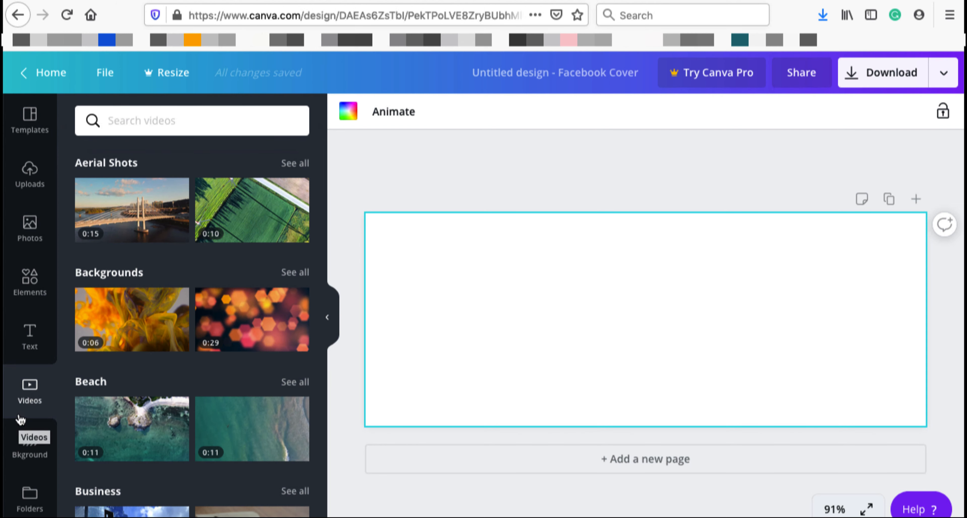
scroll(99, 392, down, 3)
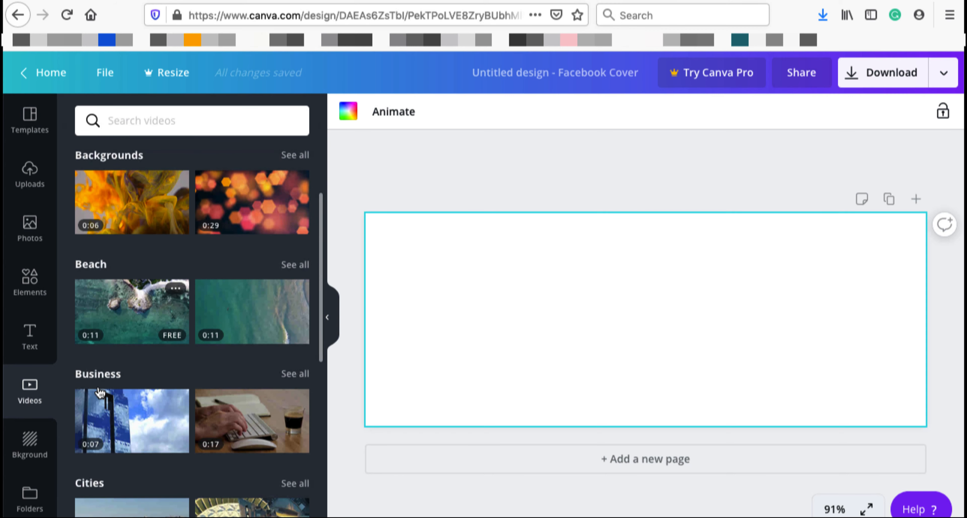
scroll(100, 392, down, 6)
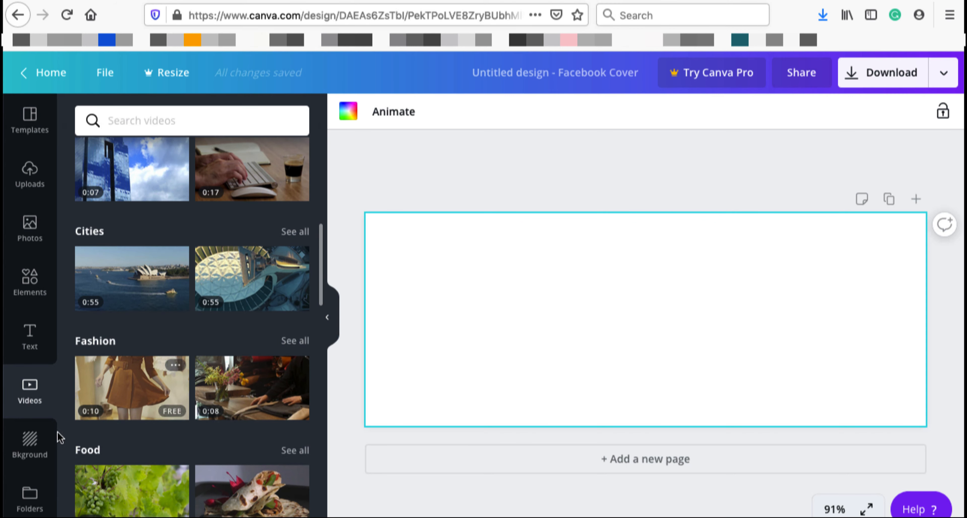
click(32, 438)
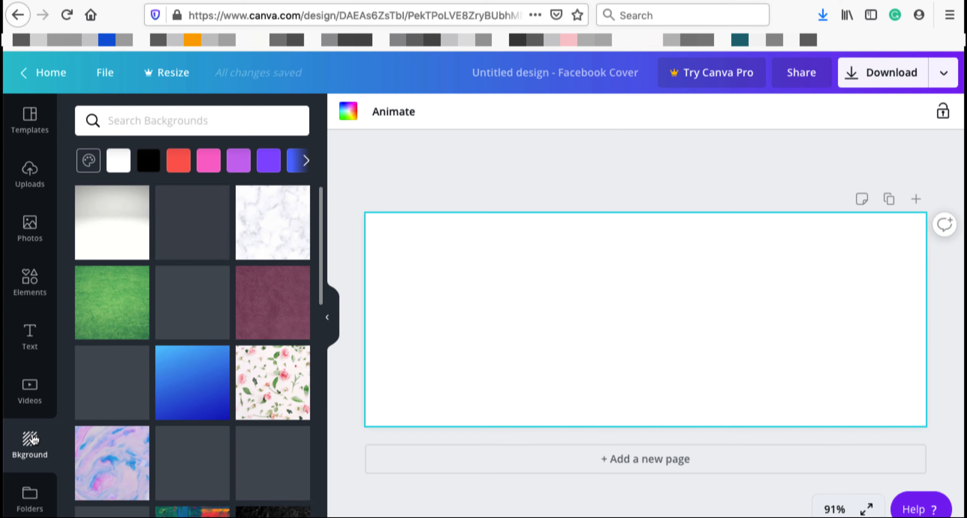
scroll(145, 412, down, 10)
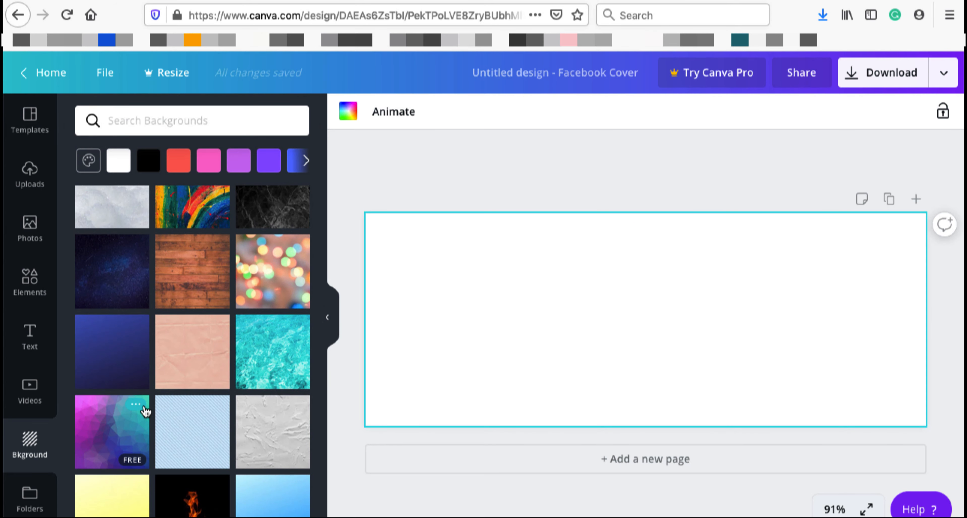
scroll(144, 412, down, 3)
scroll(146, 412, up, 13)
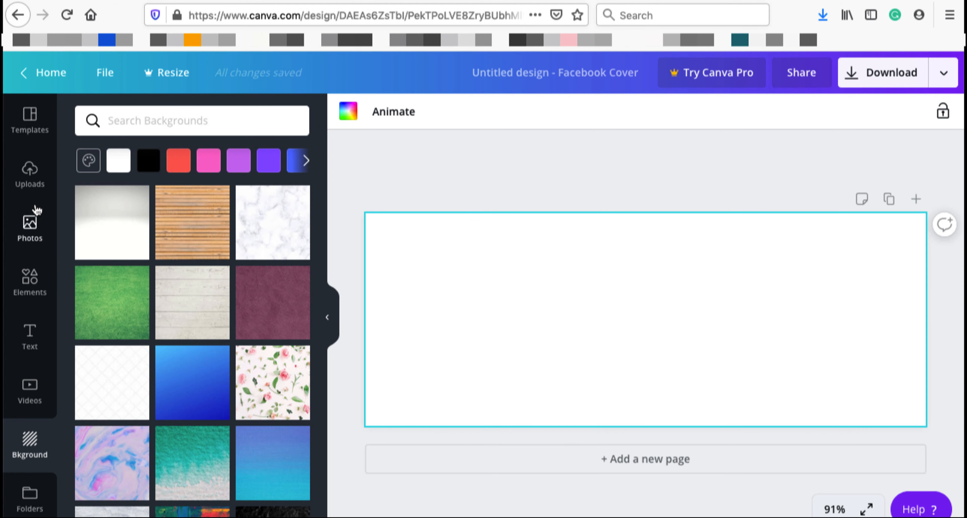
click(33, 124)
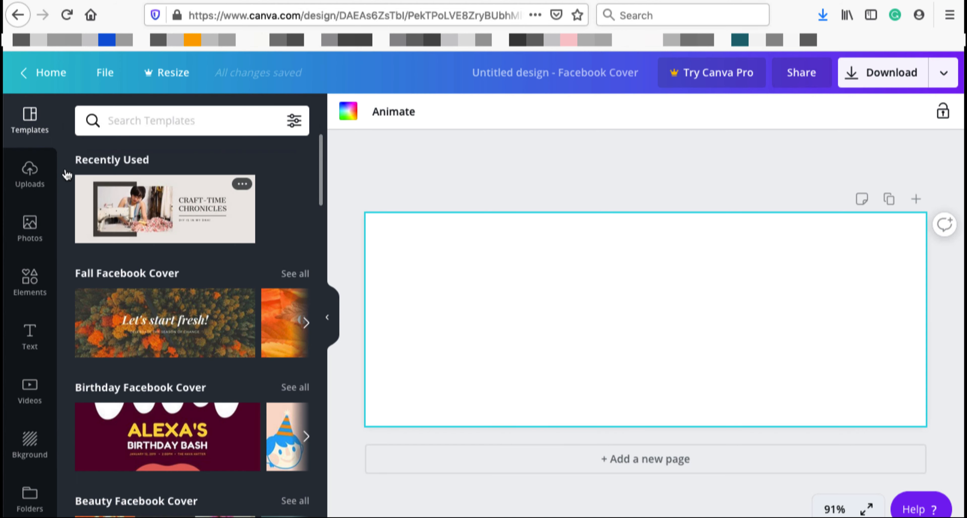
- Add the uploaded pizza photo to the cover and enlarge it until it spans the page's full height
click(30, 177)
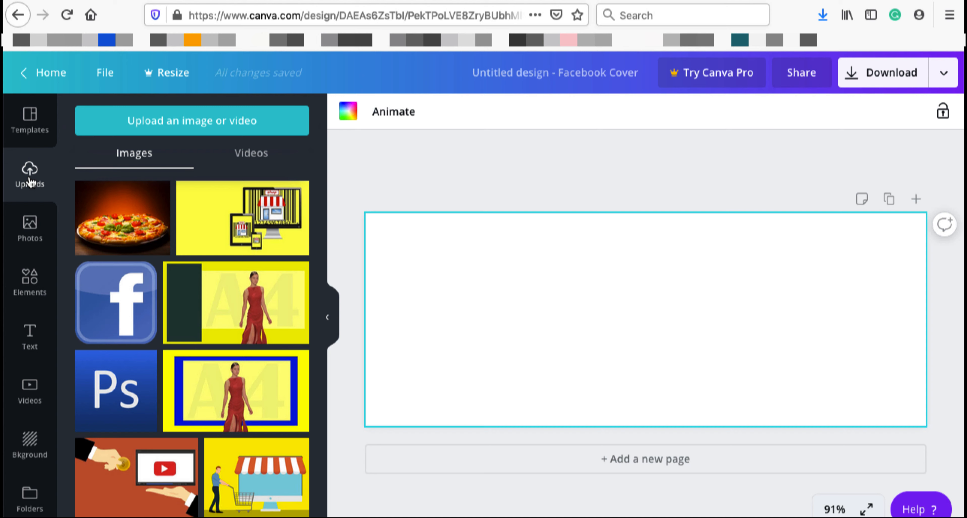
click(126, 218)
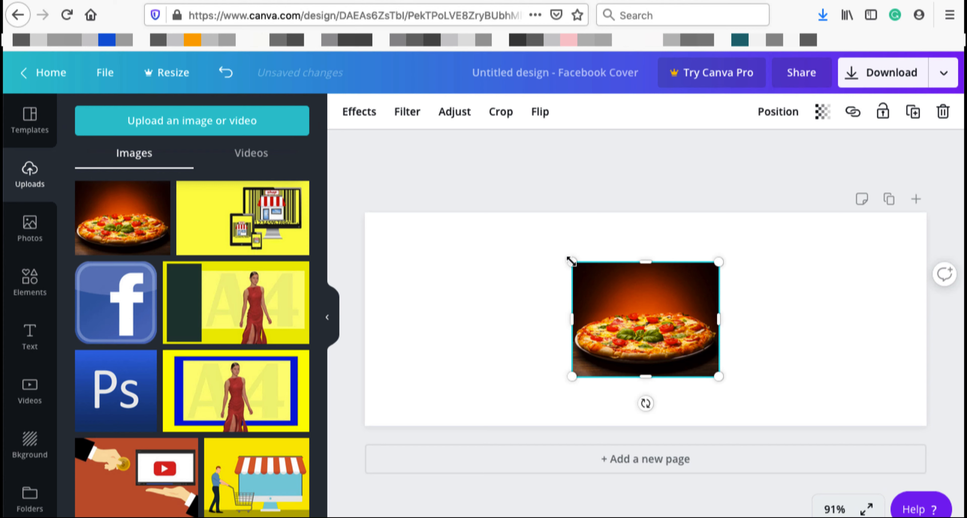
drag(571, 260, 355, 211)
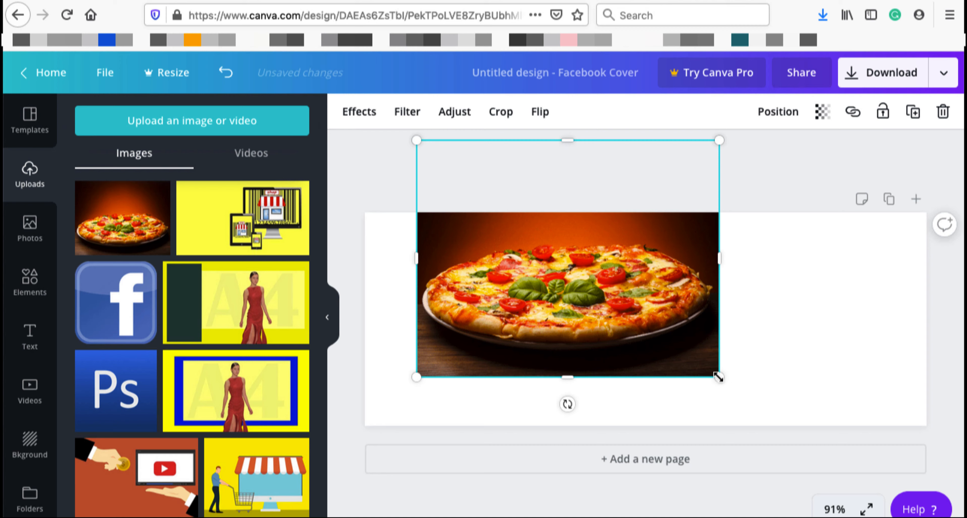
drag(719, 377, 805, 399)
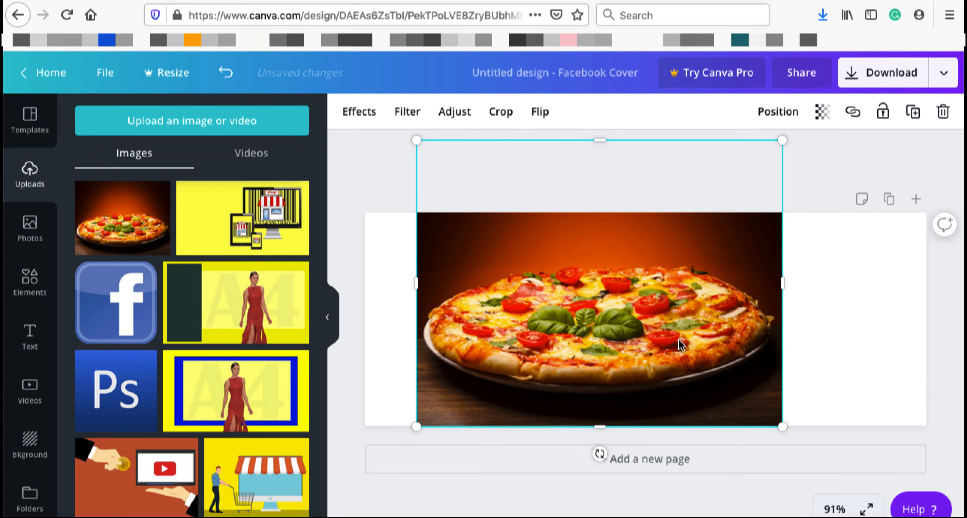
- Move the pizza photo against the cover's right edge, shift it down slightly and scale it down a little
drag(680, 342, 819, 344)
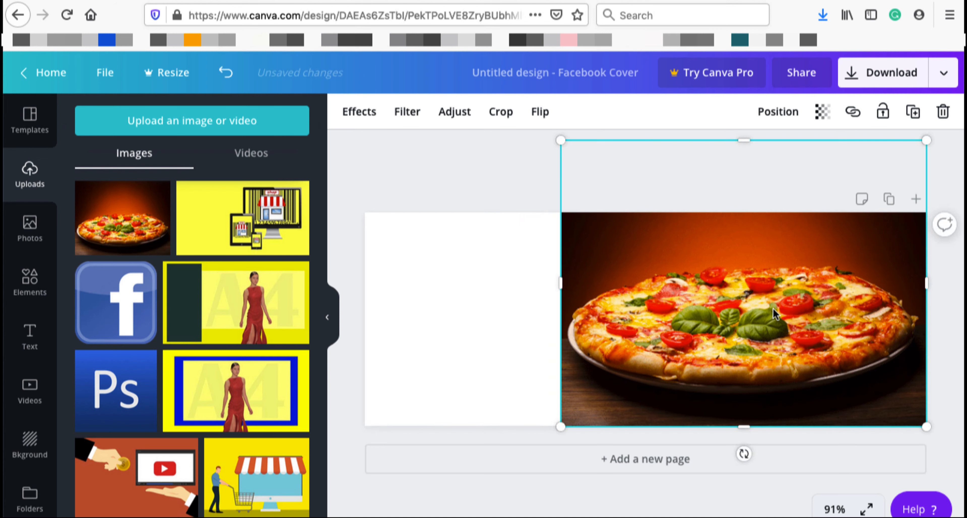
drag(773, 307, 772, 320)
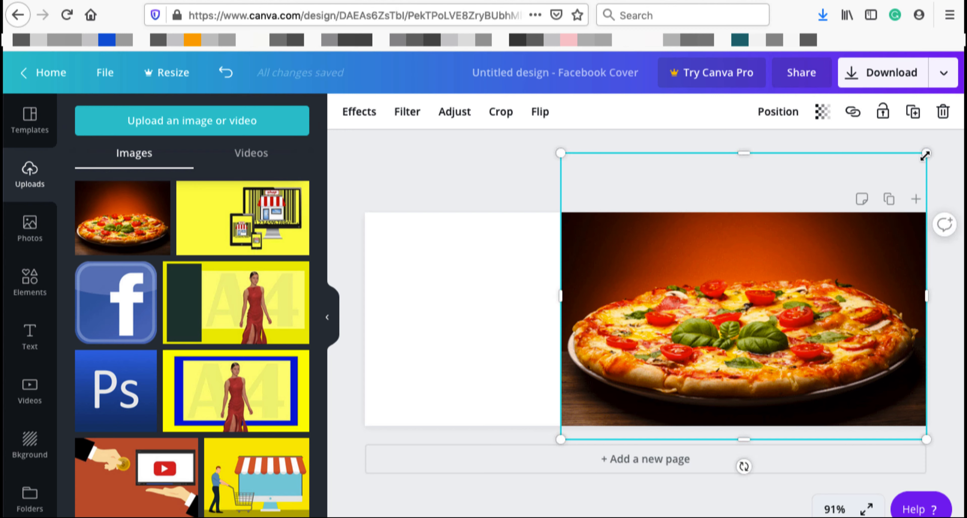
drag(925, 155, 911, 199)
drag(850, 246, 880, 249)
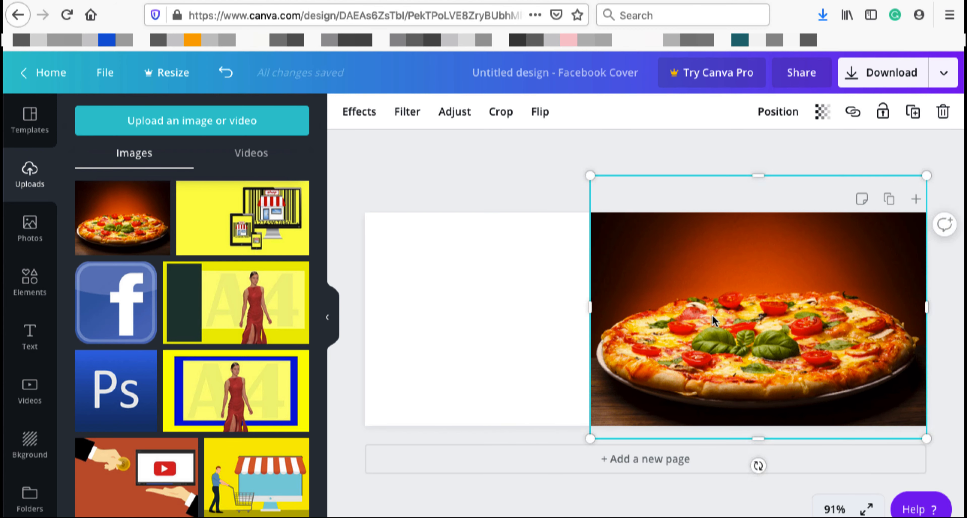
- Look through the available elements, including frames, stickers, gradients, lines and the popular collections
click(506, 305)
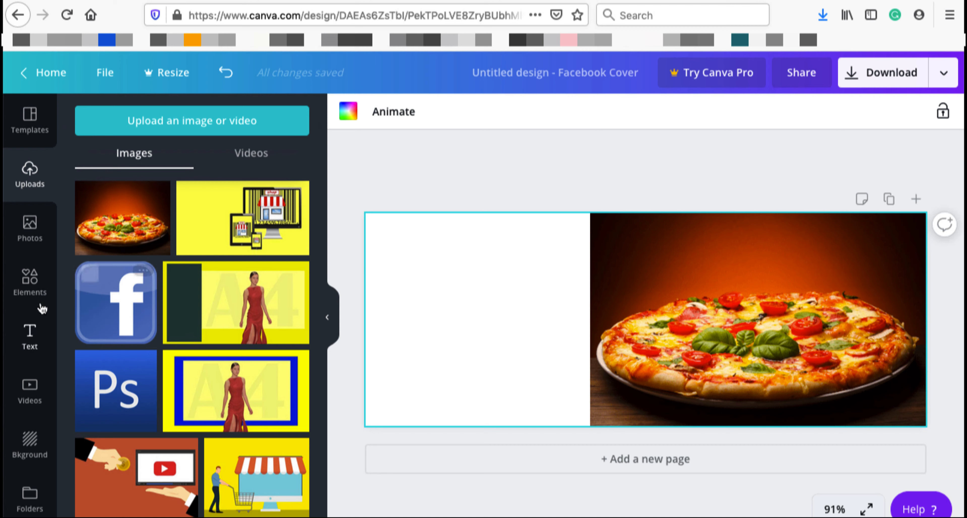
click(30, 291)
scroll(197, 263, down, 10)
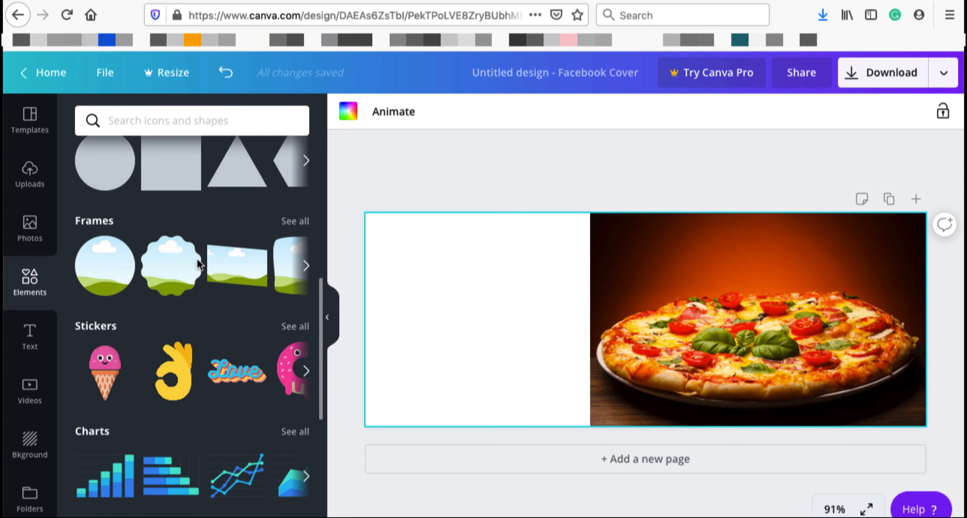
scroll(199, 264, down, 5)
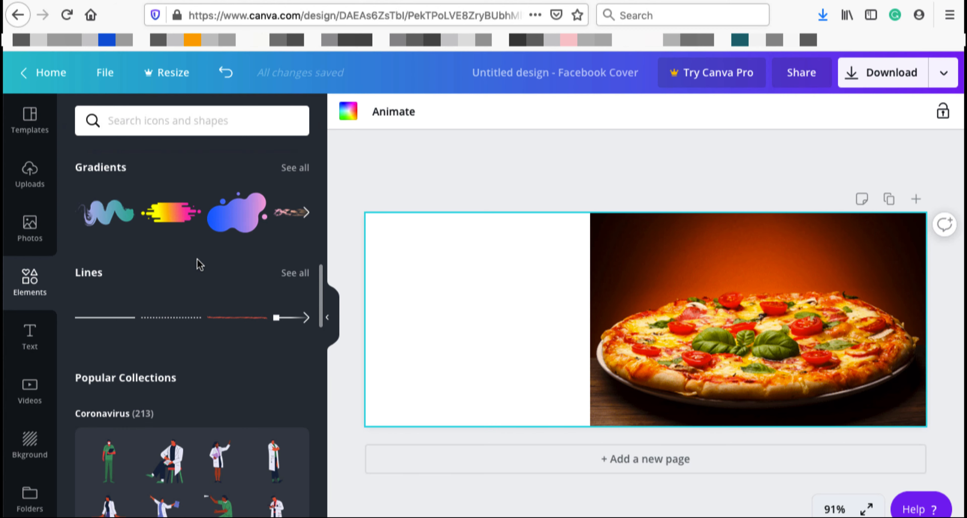
scroll(199, 264, down, 5)
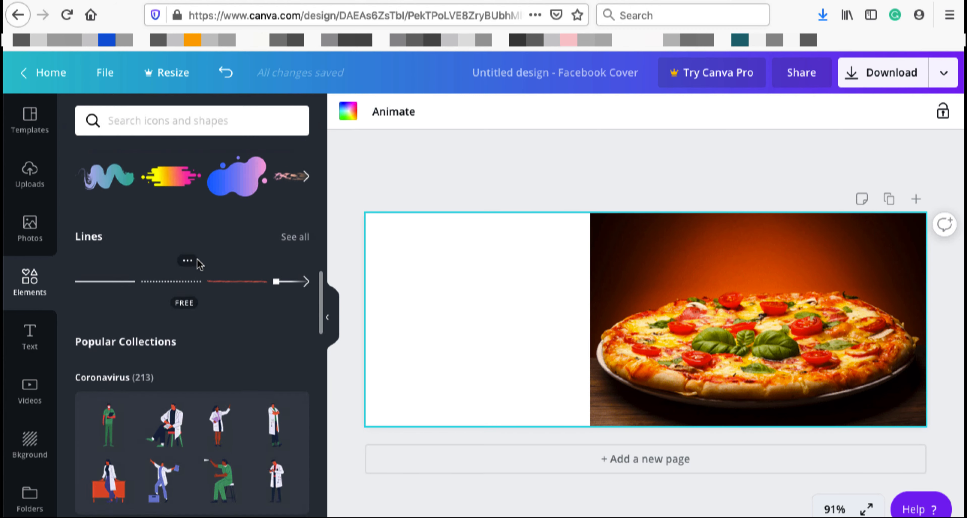
scroll(199, 264, down, 9)
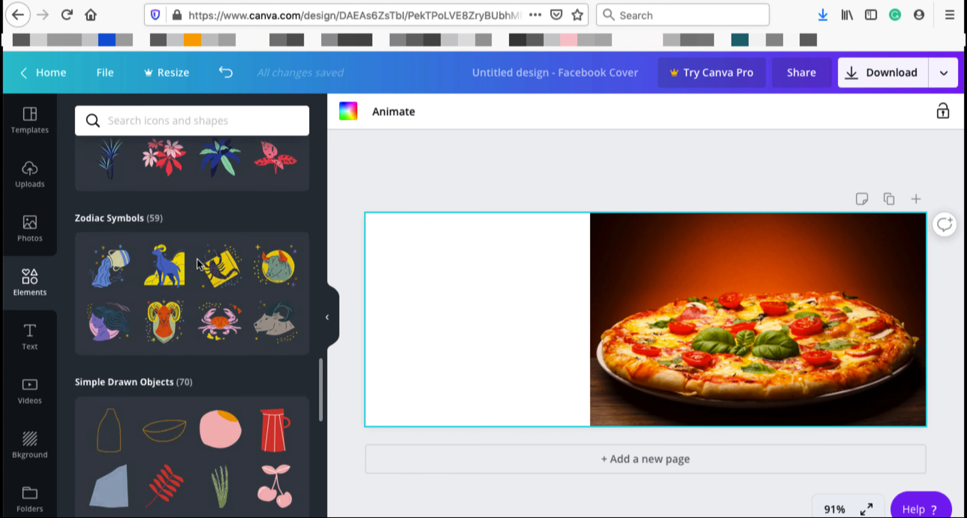
scroll(199, 264, up, 8)
scroll(199, 264, up, 2)
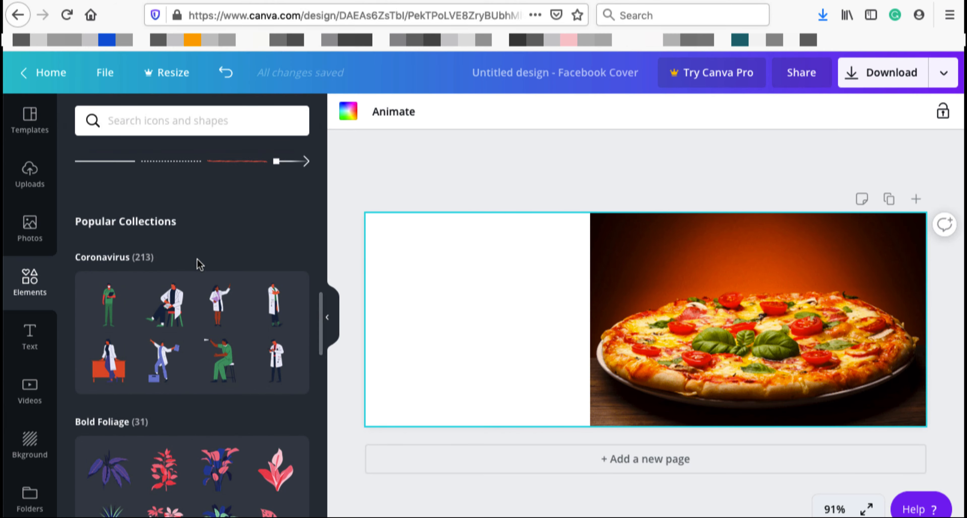
- Find the black background with orange flames among the backgrounds and apply it to the cover
click(25, 438)
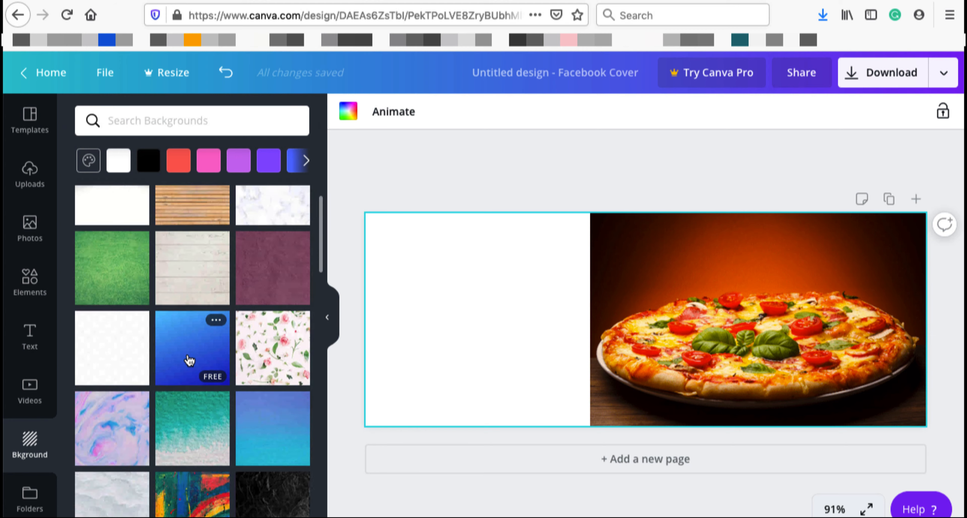
scroll(190, 360, down, 8)
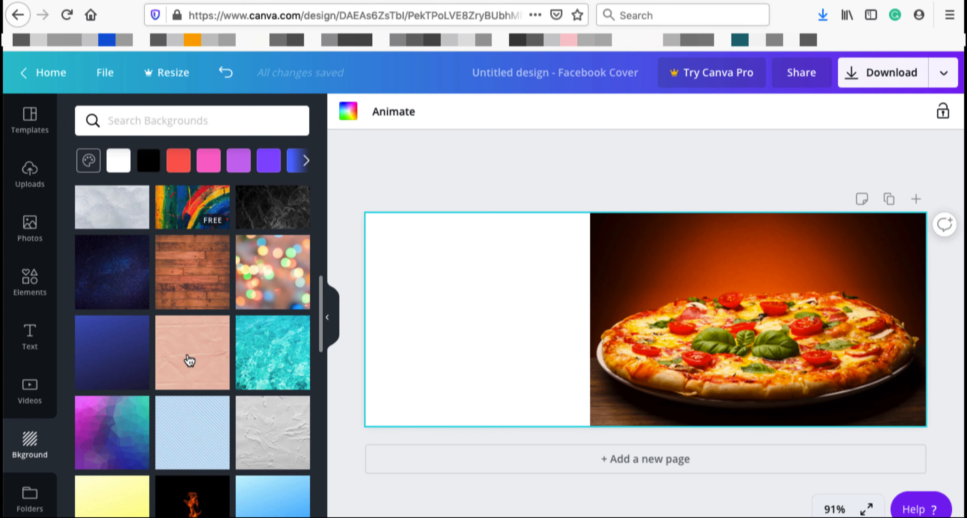
scroll(189, 360, down, 6)
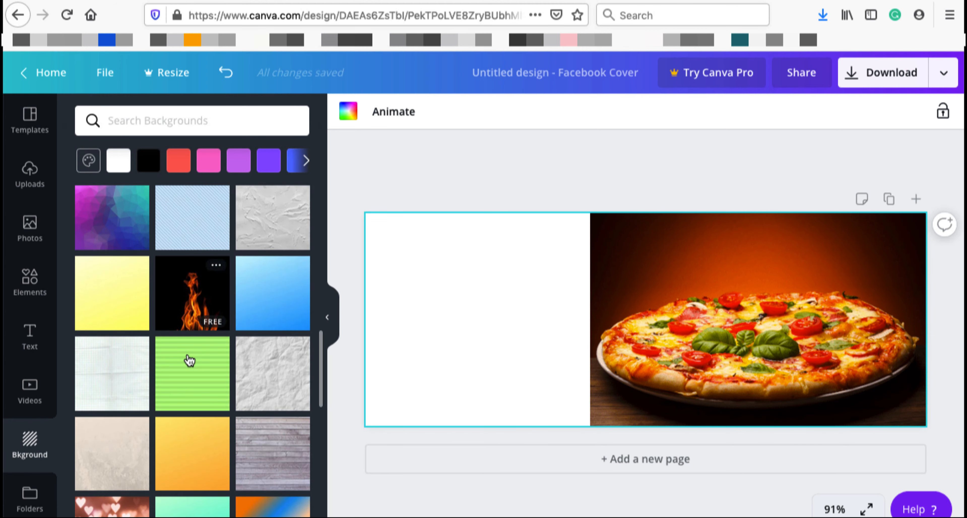
scroll(279, 306, down, 1)
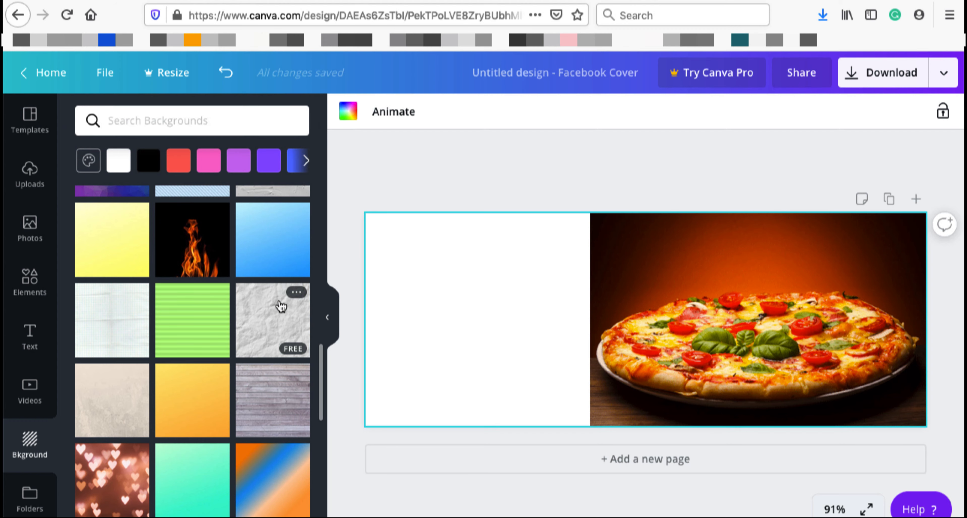
click(190, 258)
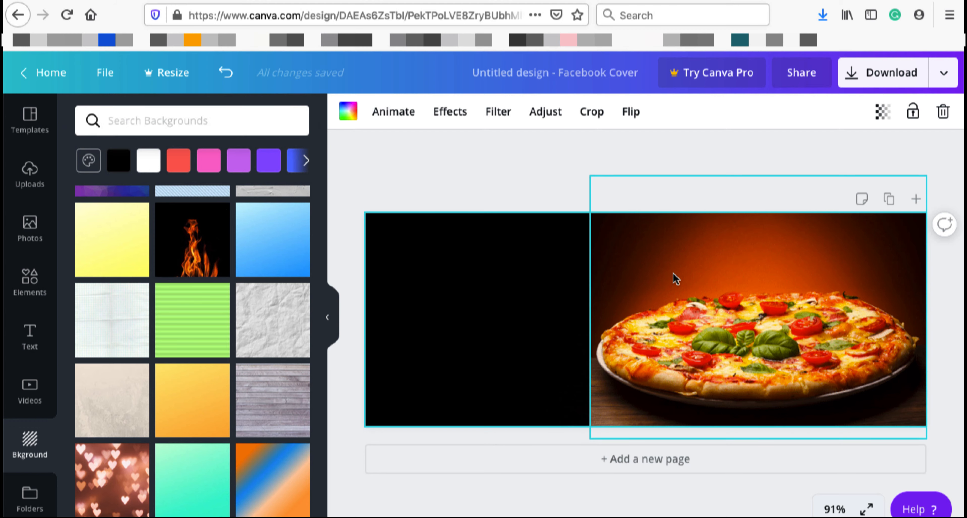
- Try the pizza photo at different positions over the flame background, ending against the cover's right edge
drag(674, 279, 758, 265)
drag(639, 354, 540, 331)
click(644, 380)
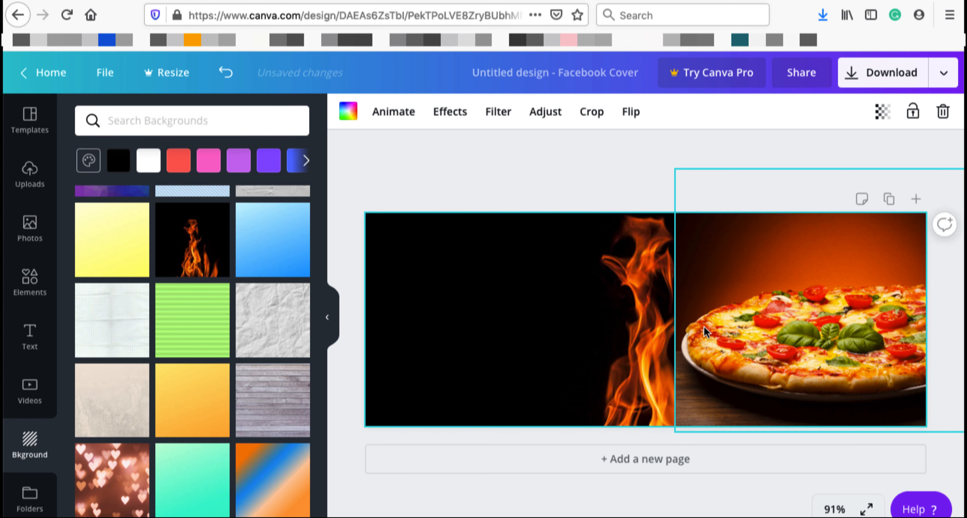
drag(676, 317, 377, 322)
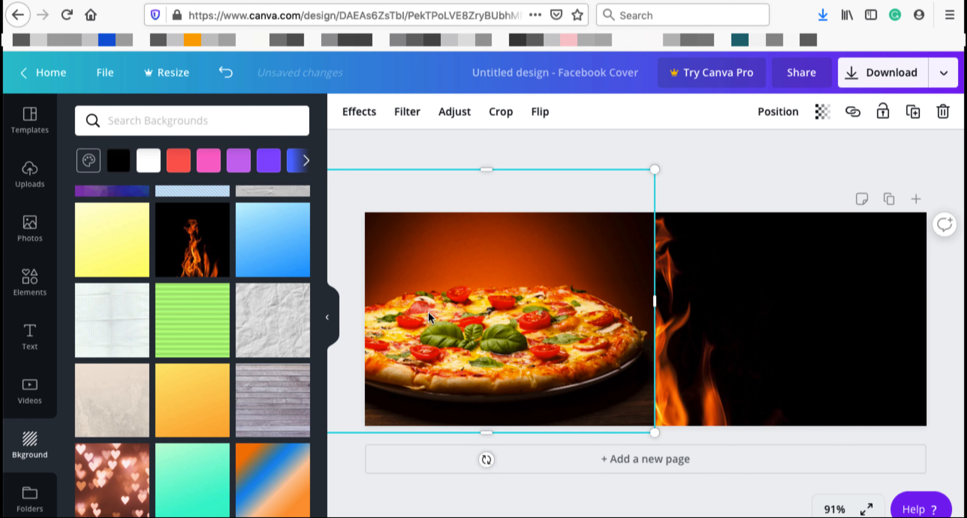
drag(434, 312, 697, 306)
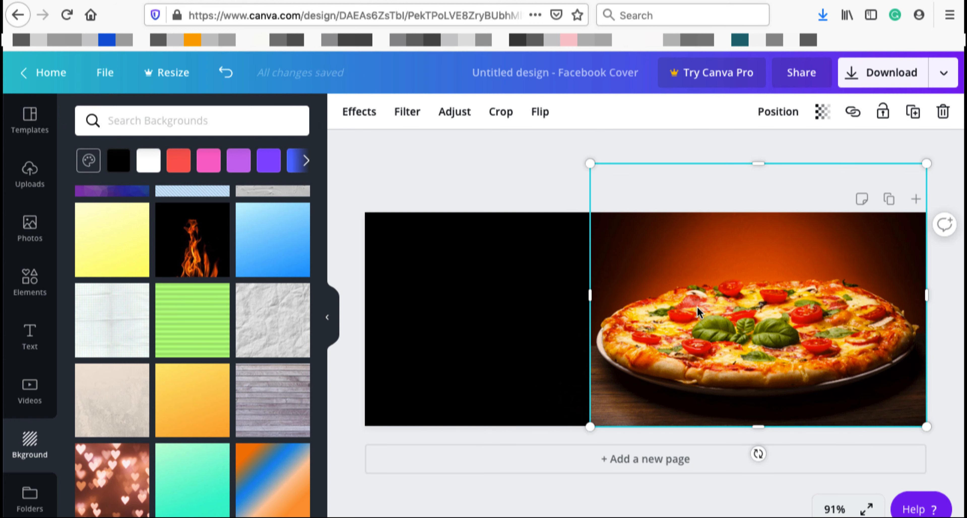
- Undo the pizza photo moves and the flame background
key(ctrl+z)
key(ctrl+z)
key(ctrl+z)
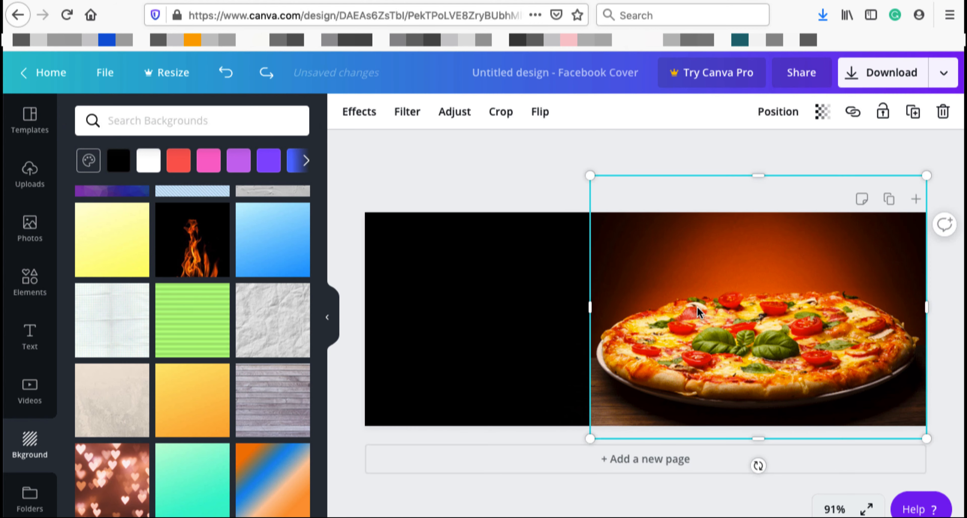
key(ctrl+z)
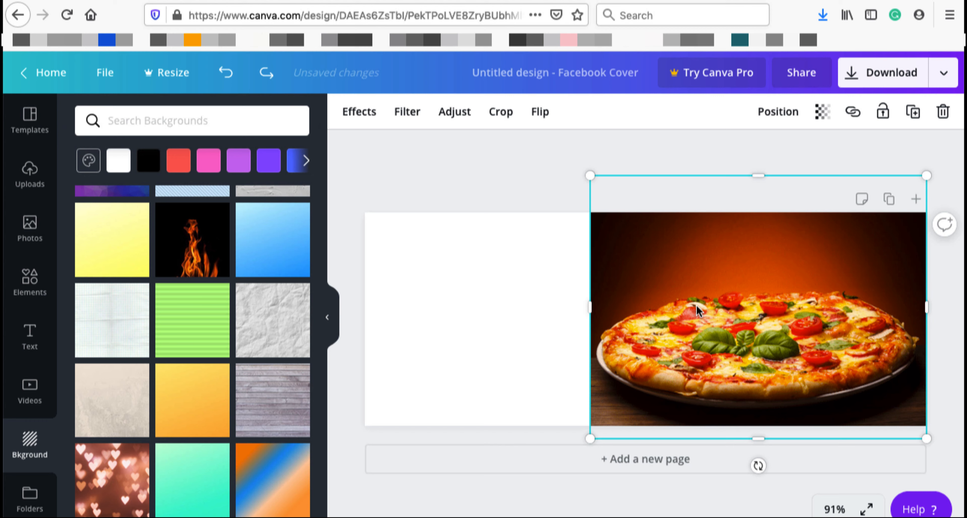
- Raise the pizza photo until its lower edge meets the page's lower edge, and apply the dark brown wood plank background
drag(721, 342, 721, 330)
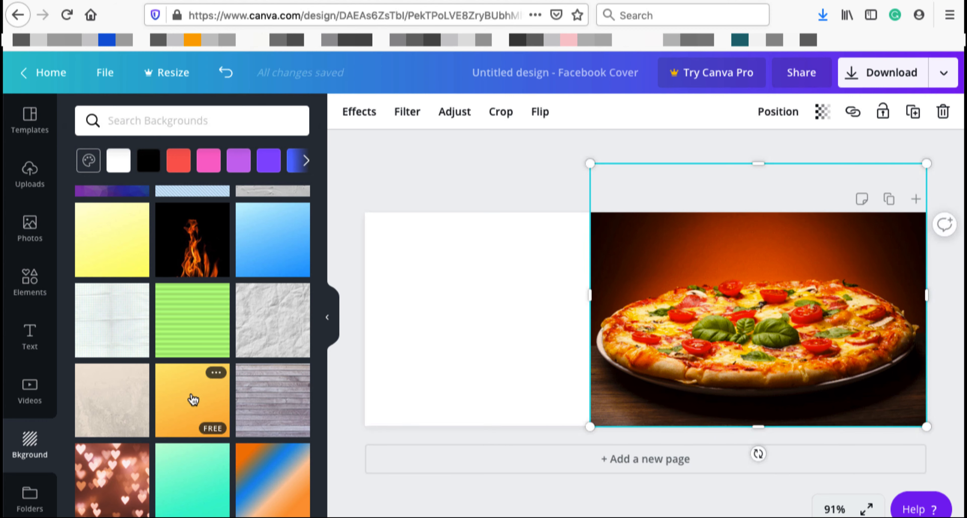
scroll(193, 400, down, 10)
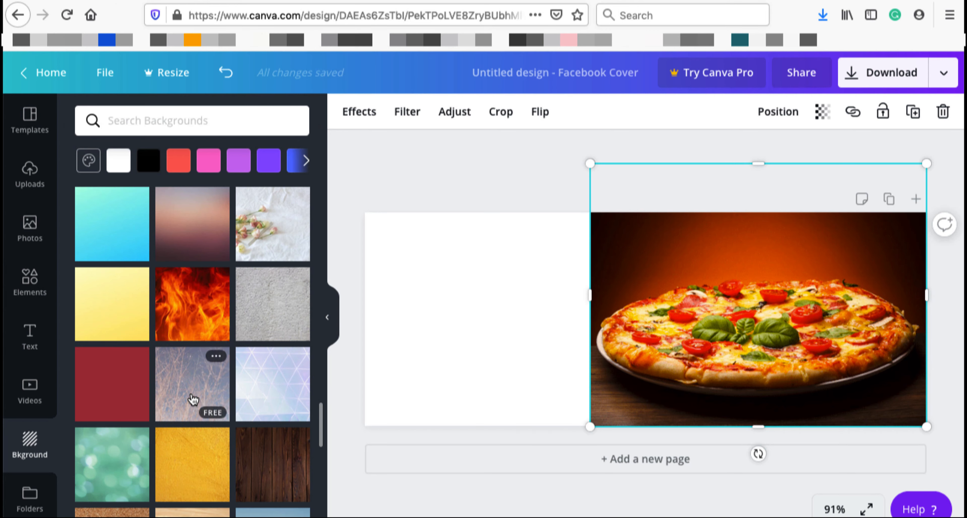
scroll(194, 377, down, 3)
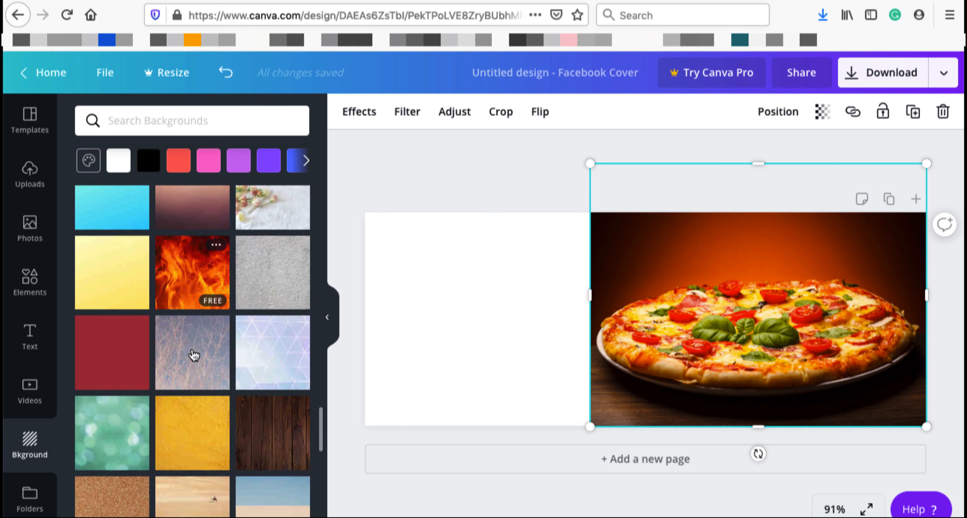
click(259, 346)
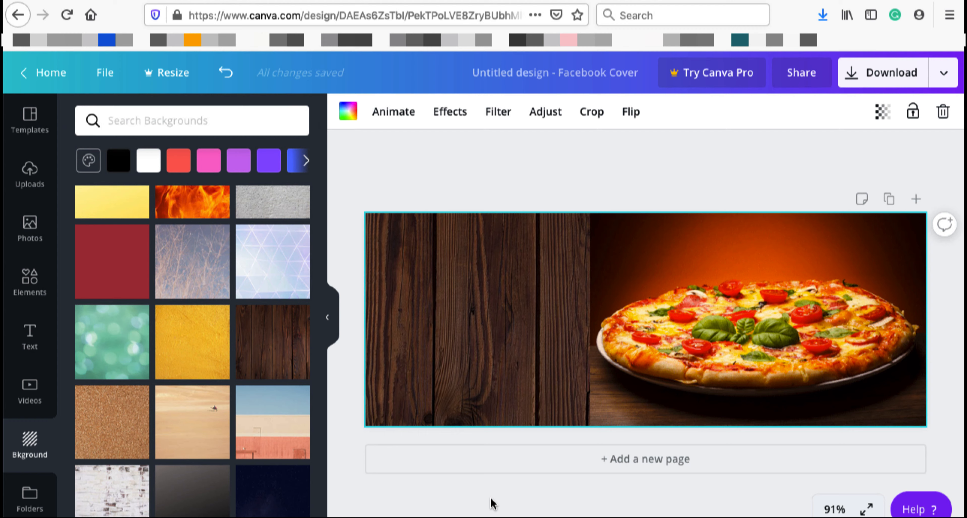
- Add the "welcome little one!" text combination to the cover
click(31, 338)
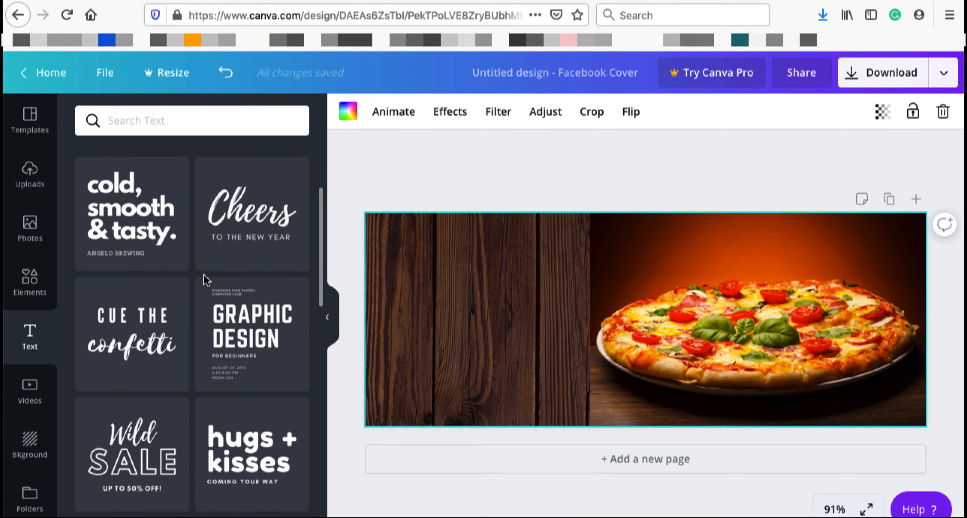
scroll(205, 278, down, 2)
scroll(206, 280, down, 3)
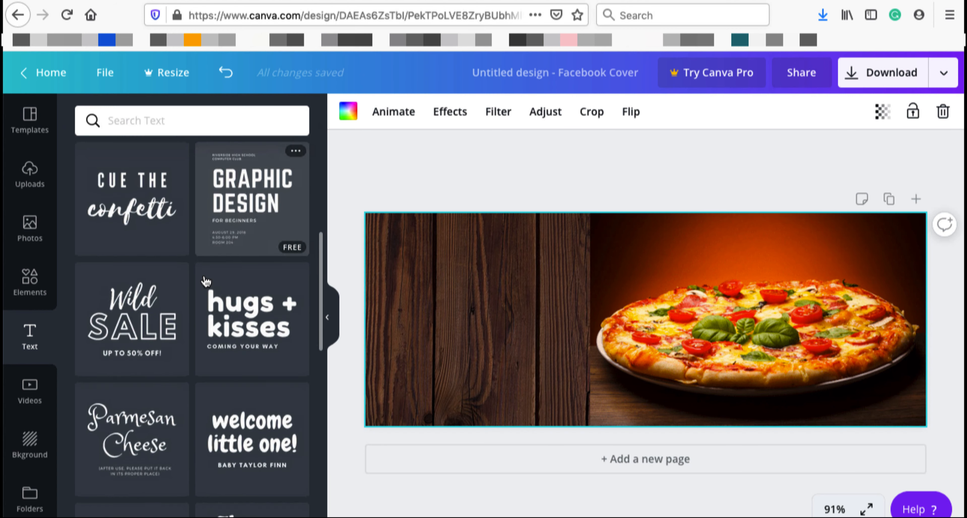
scroll(205, 281, down, 1)
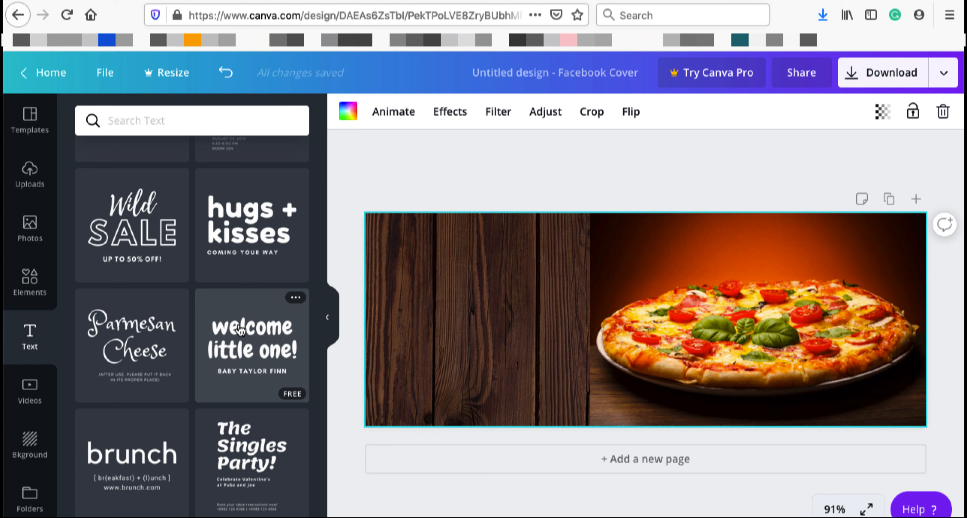
click(240, 329)
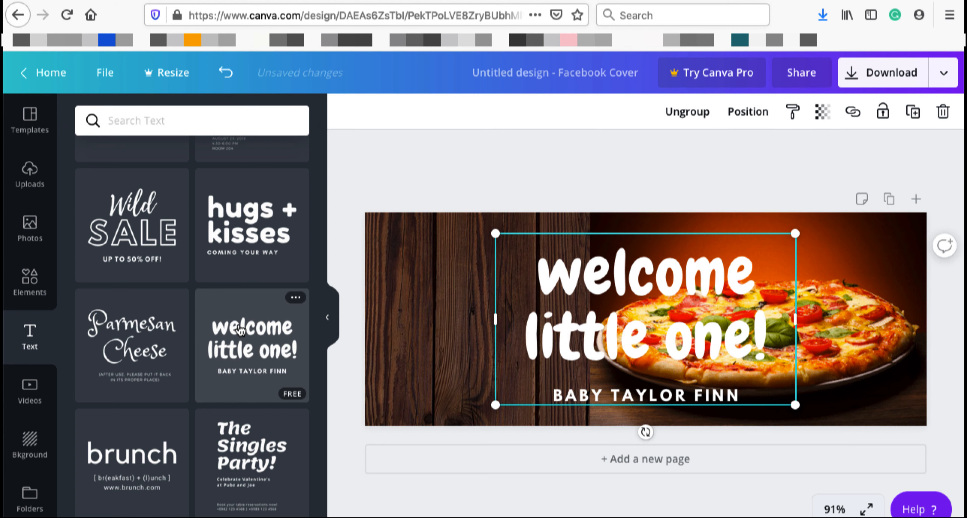
- Replace the "welcome little one!" heading with "WE'Re BACK Now we are open for dine-in, Take away & delivery"
click(541, 269)
double_click(540, 266)
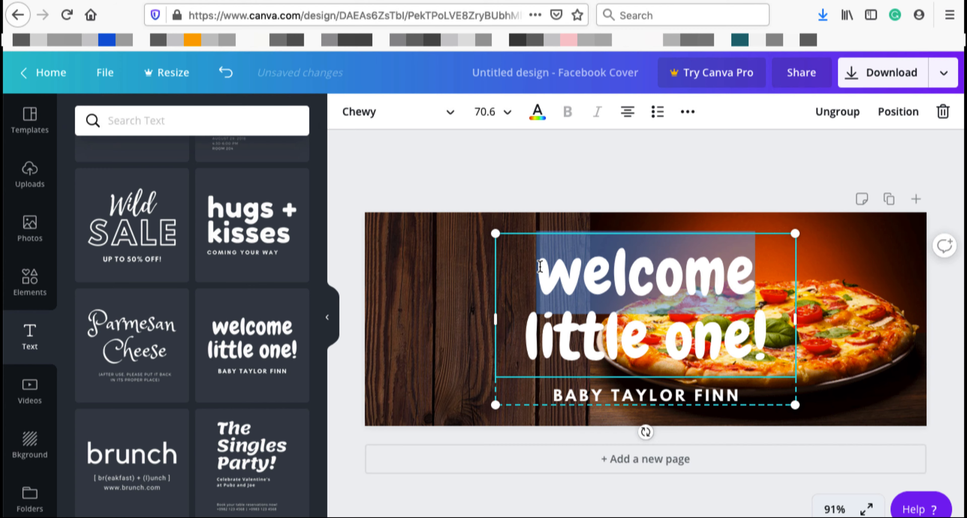
click(540, 267)
drag(540, 267, 661, 338)
- Scale the text group down to about 197 wide by 320 high
scroll(728, 250, down, 2)
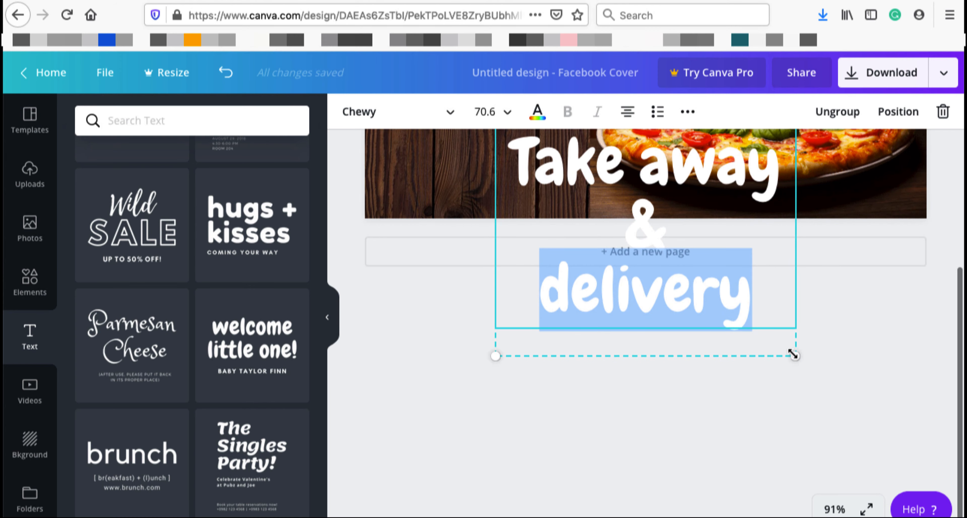
drag(794, 354, 695, 186)
scroll(713, 166, up, 4)
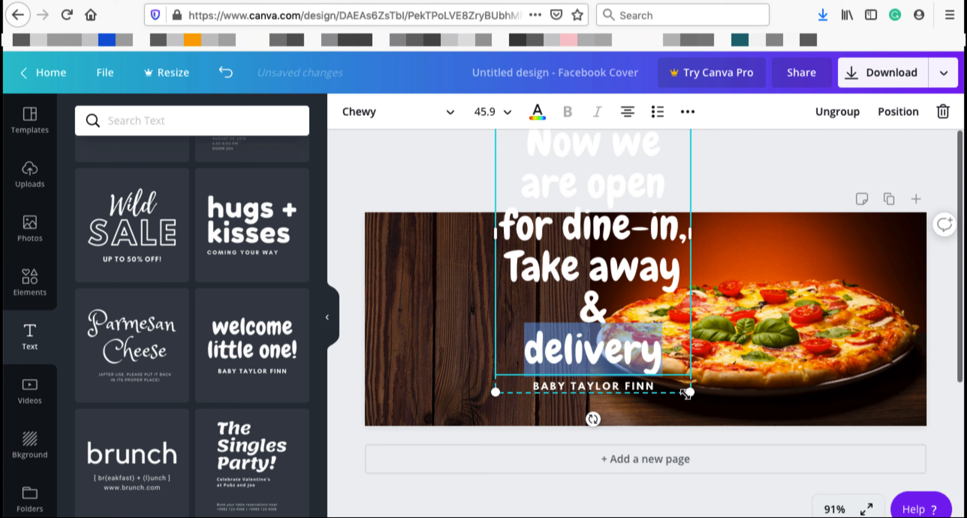
drag(691, 390, 631, 295)
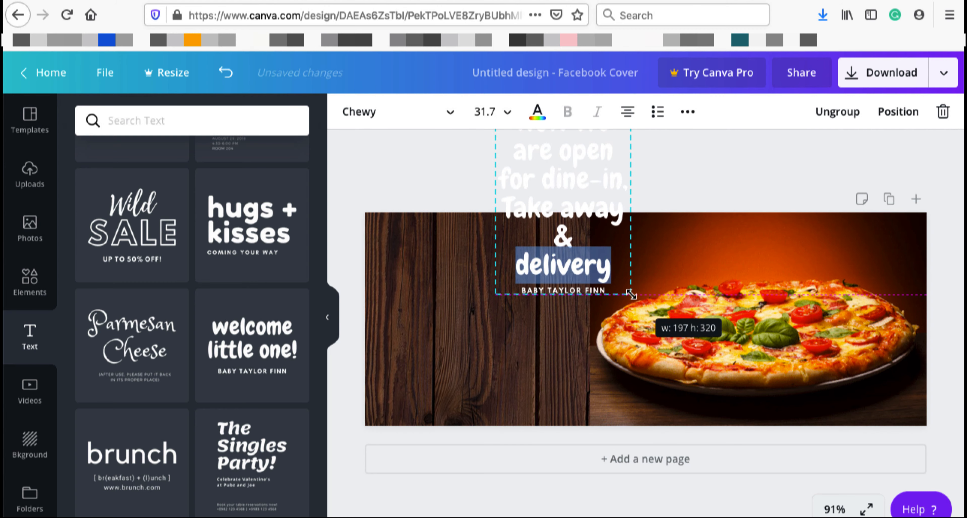
- Move the text group onto the wood area beside the pizza photo and shrink it to fit within the page height
click(569, 189)
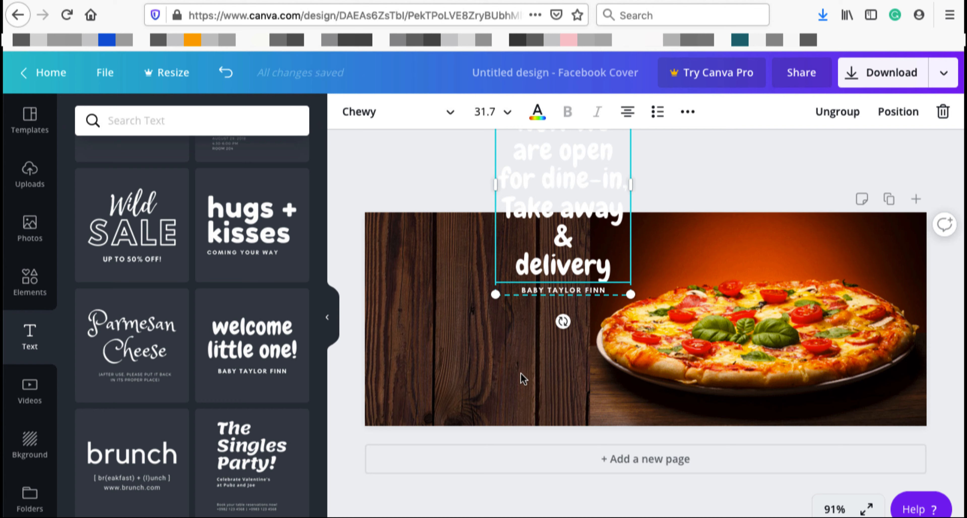
click(535, 351)
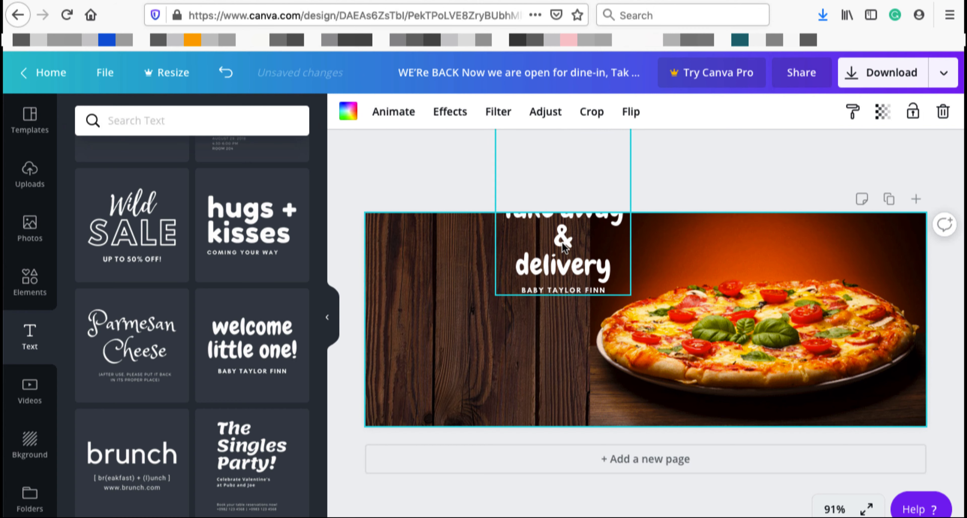
drag(563, 246, 472, 363)
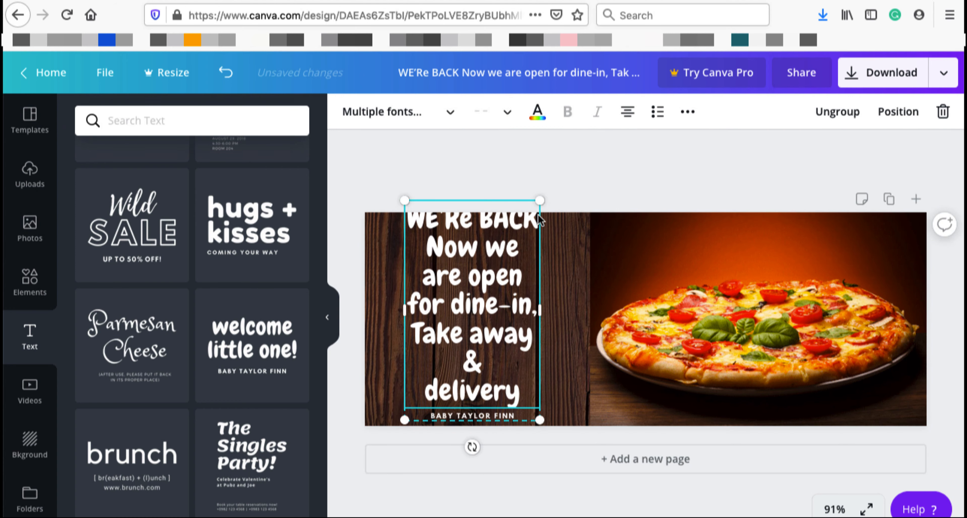
drag(540, 200, 537, 216)
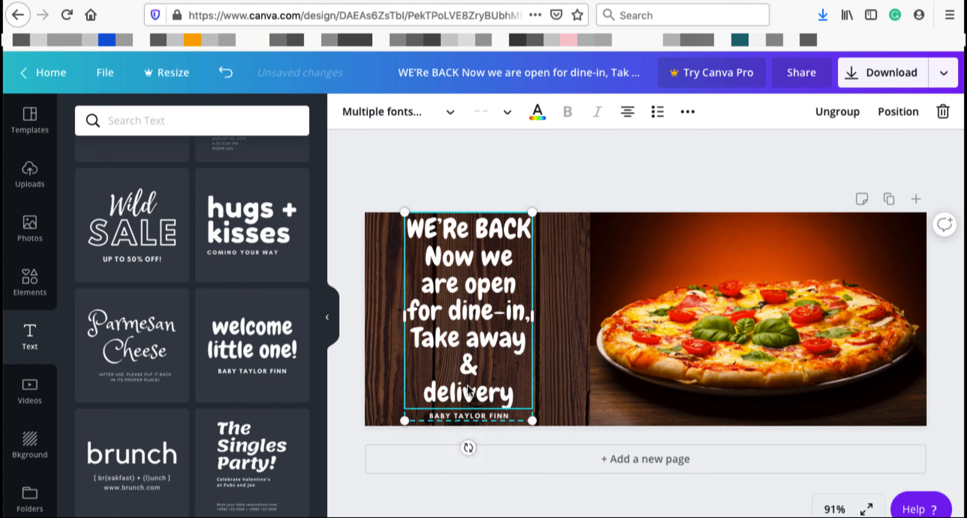
- Delete the small subtitle line below the heading and enlarge the heading to nearly fill the page height
click(455, 417)
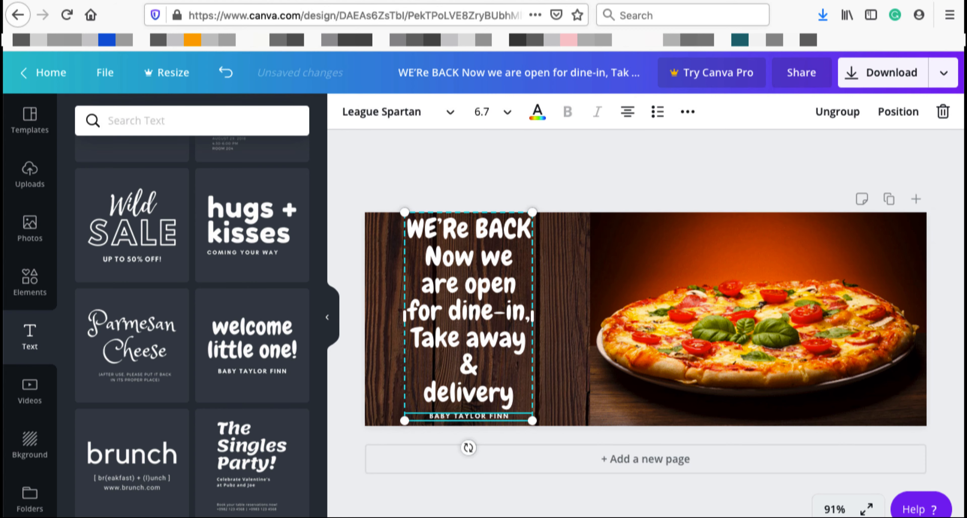
key(Delete)
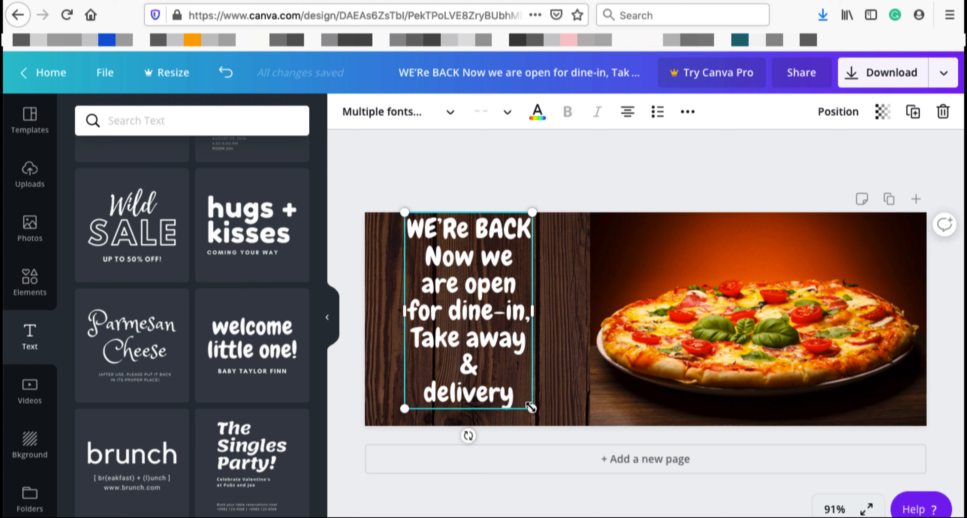
drag(531, 407, 540, 420)
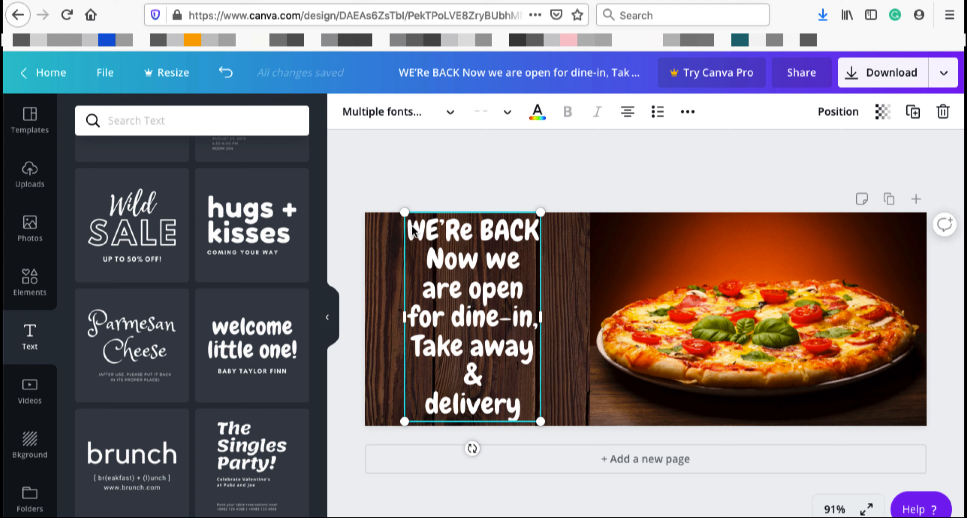
- Correct the heading's first word to "WE'RE" by replacing the lowercase e with a capital E
click(448, 232)
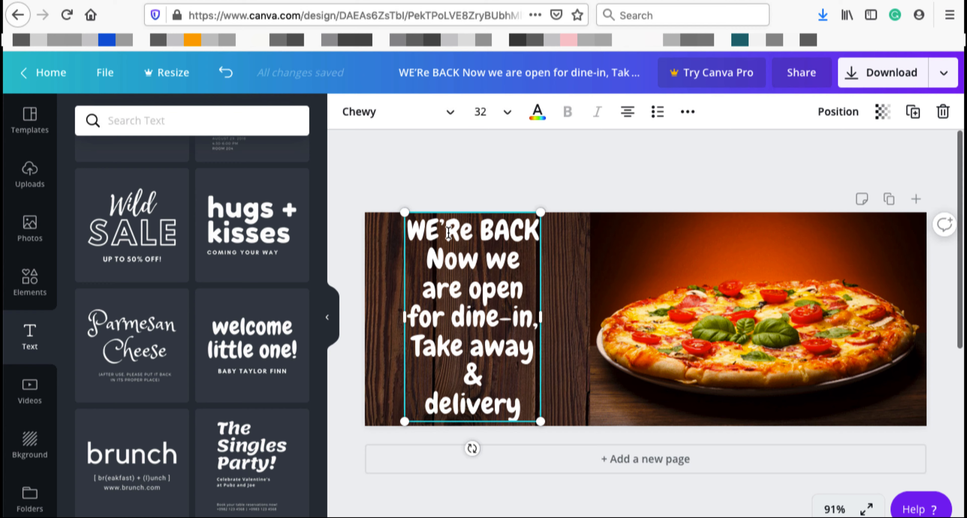
triple_click(475, 228)
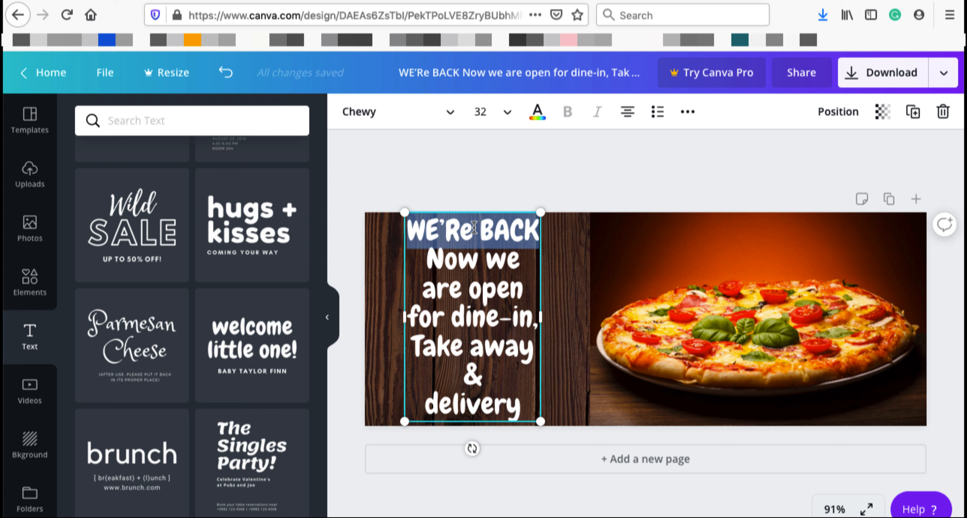
click(465, 233)
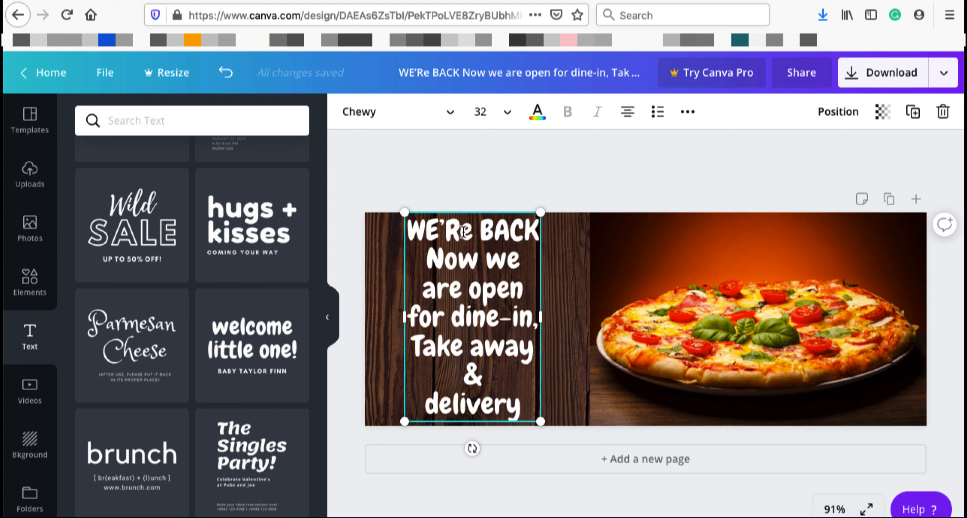
drag(463, 232, 475, 233)
text(E)
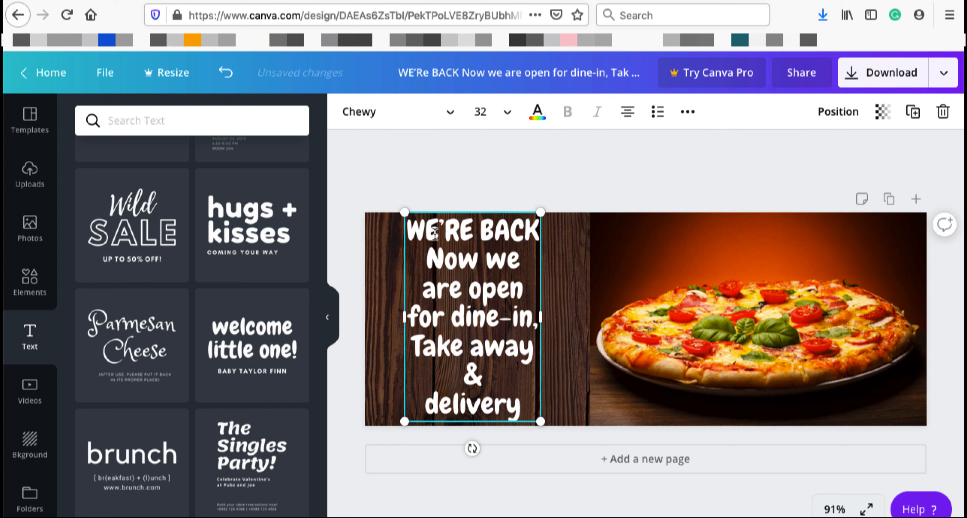
- Recolor the "WE'RE BACK" line of the heading with the default bright red
drag(409, 226, 534, 251)
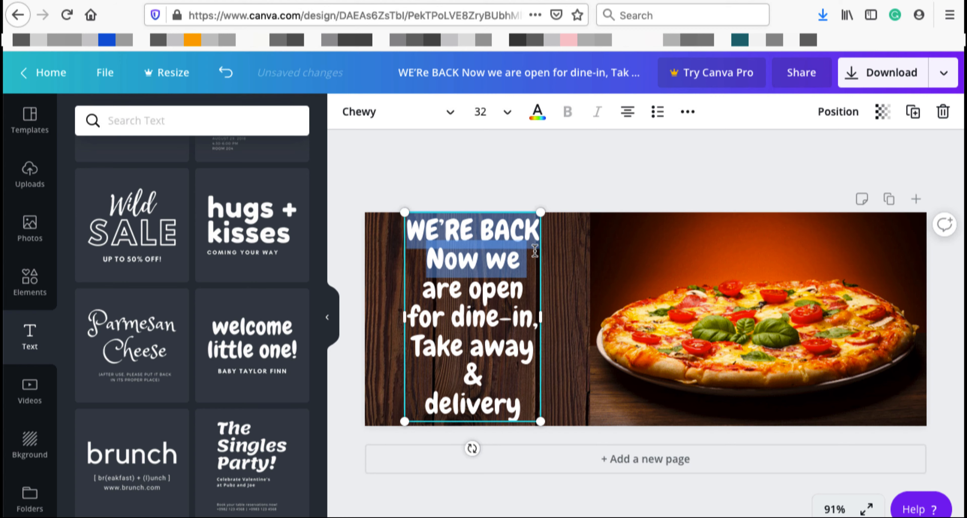
drag(535, 246, 536, 235)
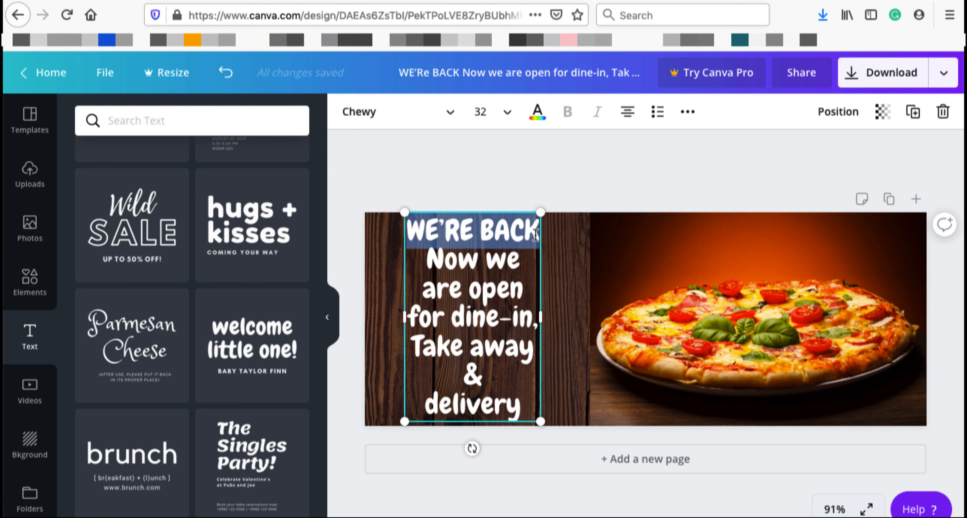
click(538, 113)
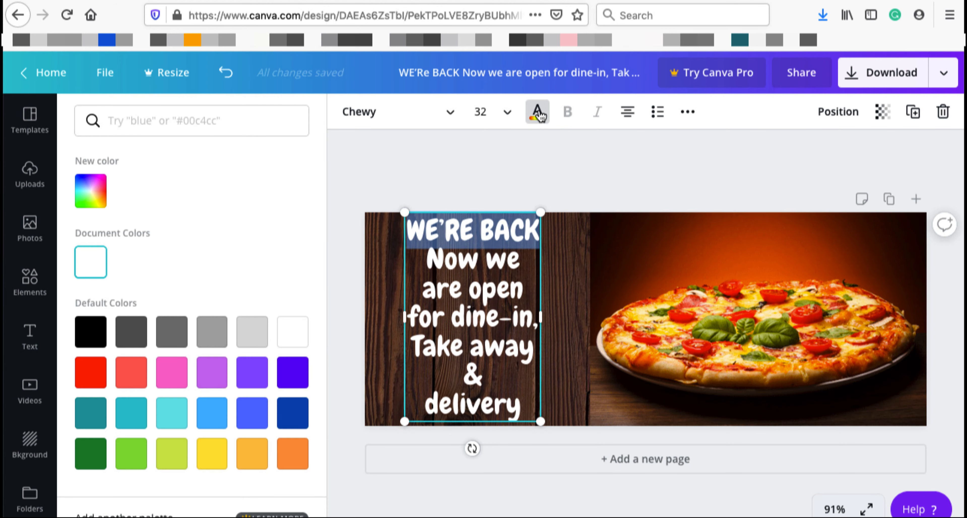
click(93, 373)
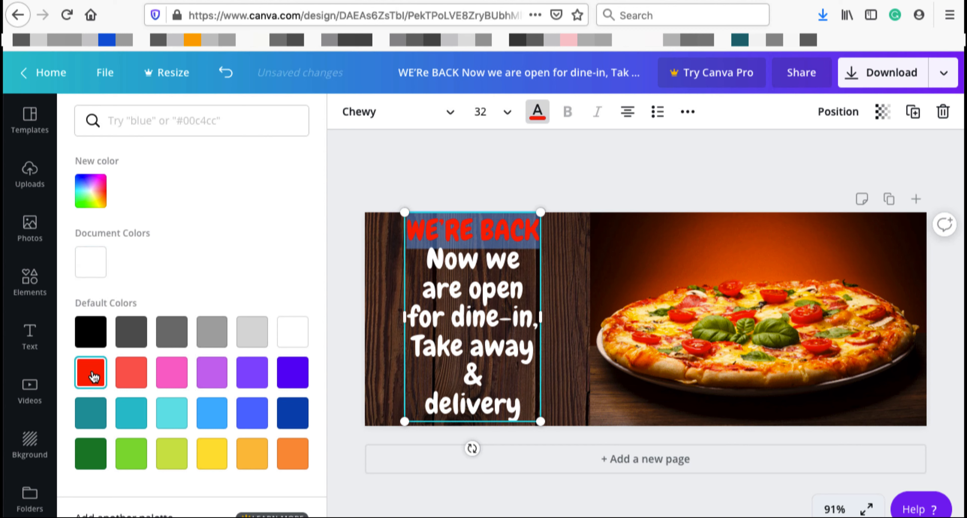
click(484, 183)
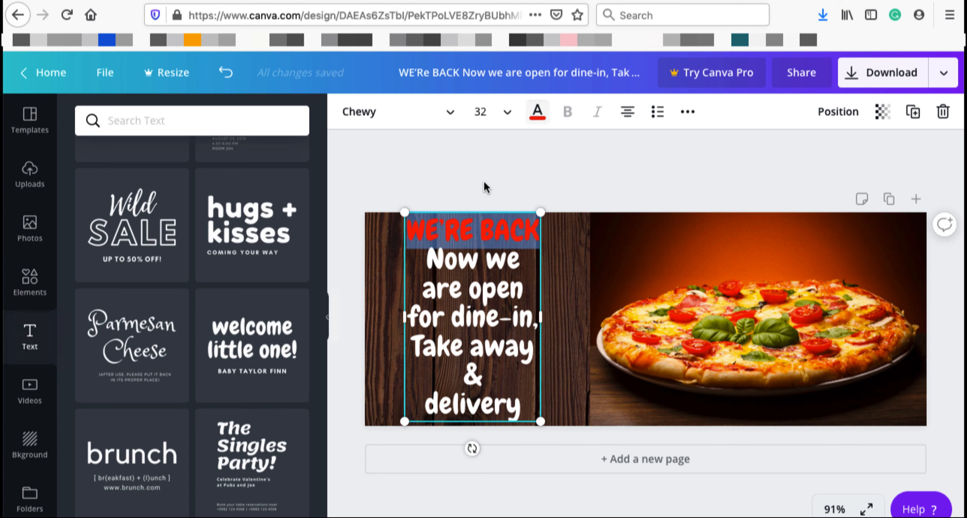
- Recolor the "Now we" line of the heading with the default light green and deselect the text
click(516, 387)
drag(520, 260, 427, 260)
click(540, 117)
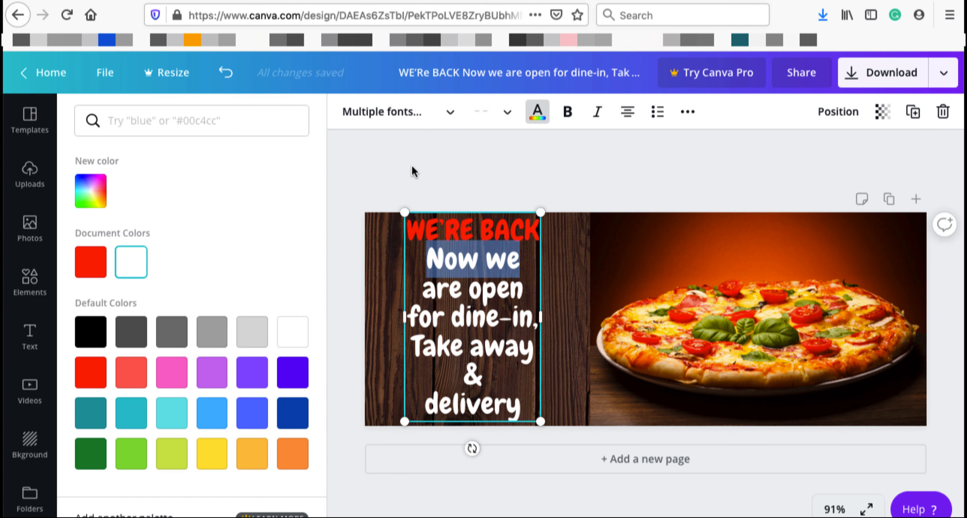
click(131, 455)
click(505, 190)
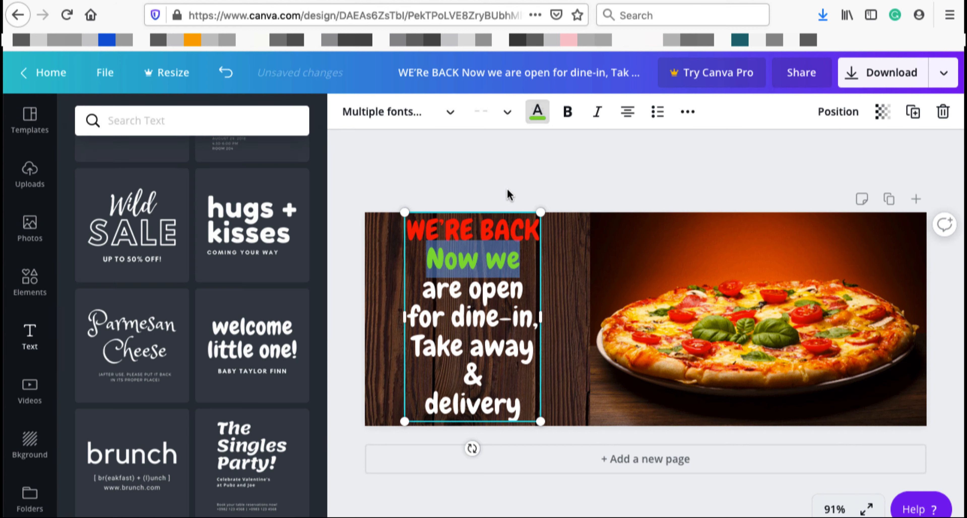
click(571, 276)
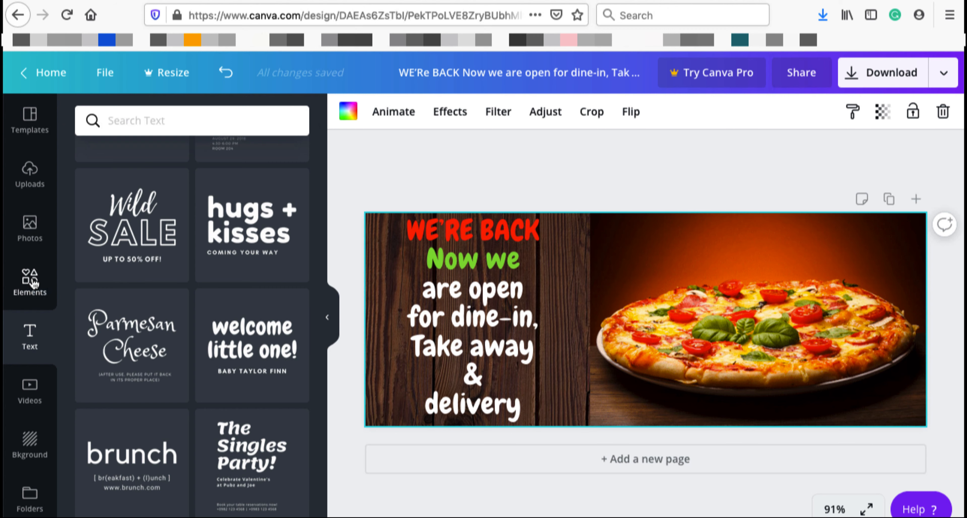
- Add the hexagon outline from the Monoline Elements collection to the cover
click(30, 281)
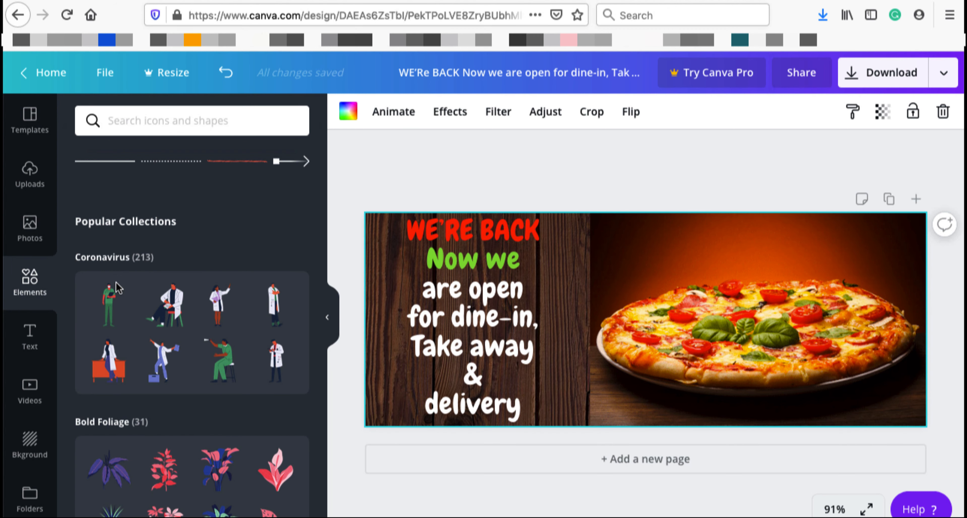
scroll(148, 281, up, 15)
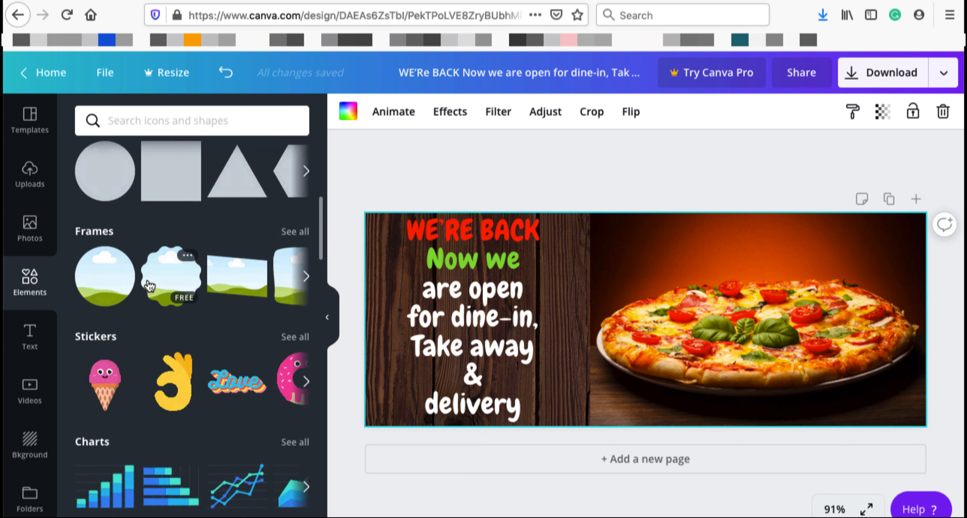
scroll(149, 286, up, 6)
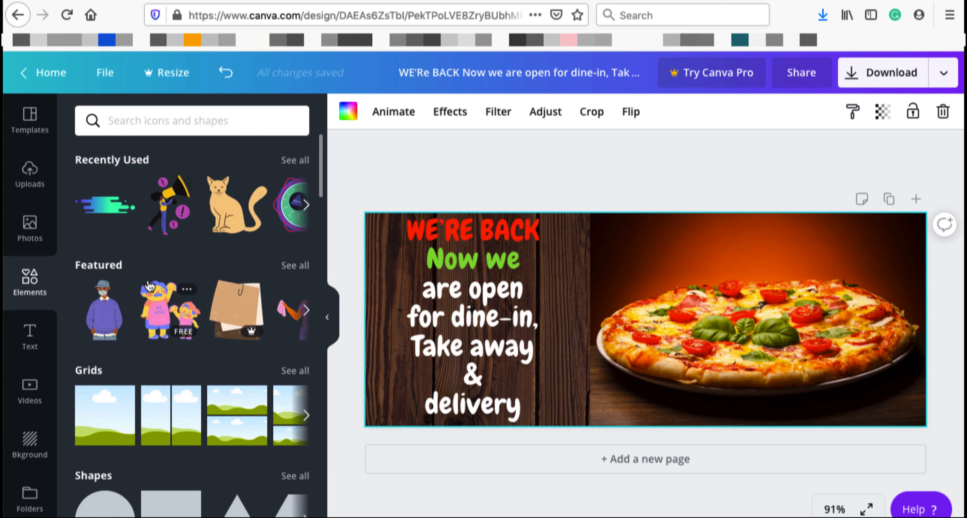
scroll(148, 286, down, 2)
scroll(149, 285, down, 15)
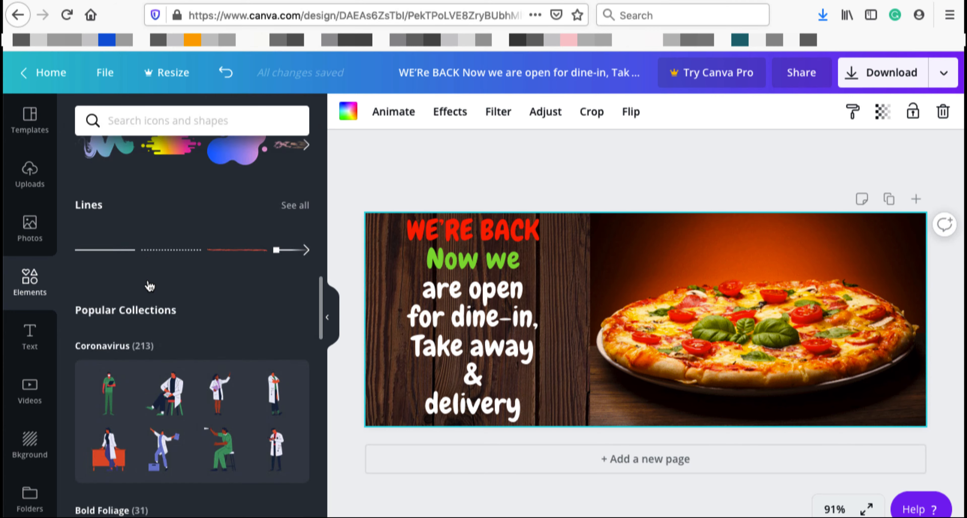
scroll(149, 285, down, 15)
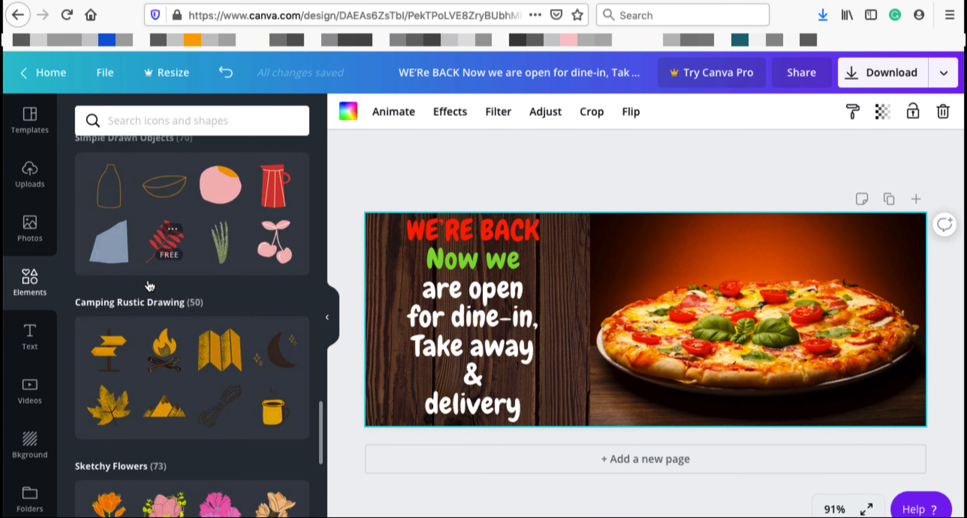
scroll(149, 286, down, 10)
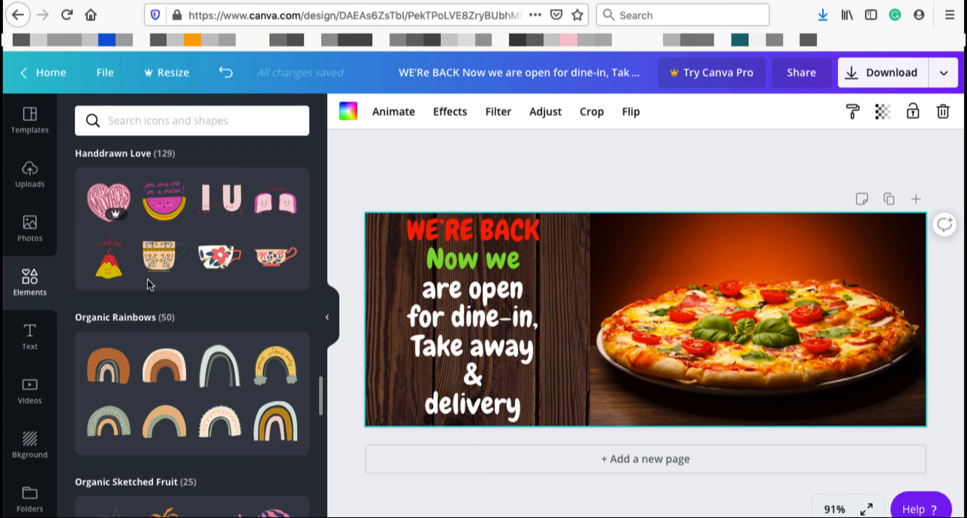
scroll(149, 285, down, 6)
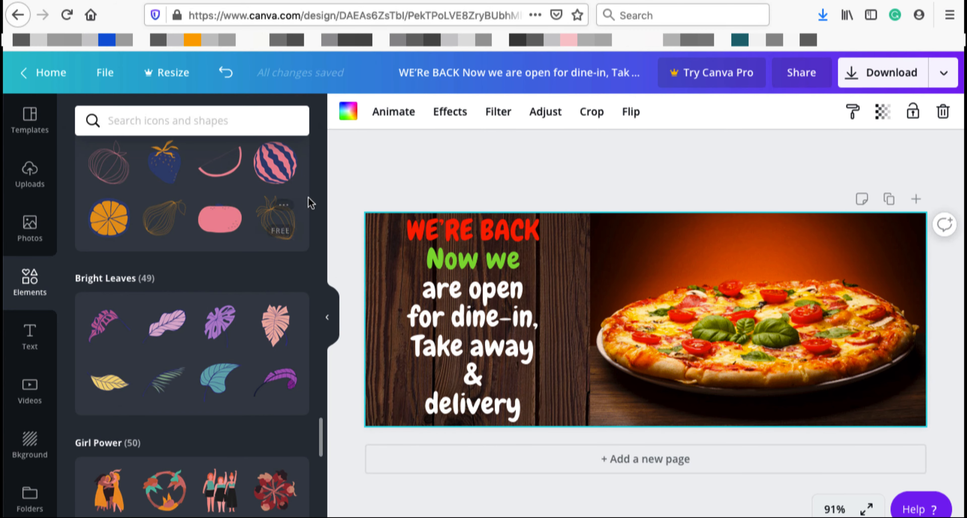
scroll(222, 274, down, 12)
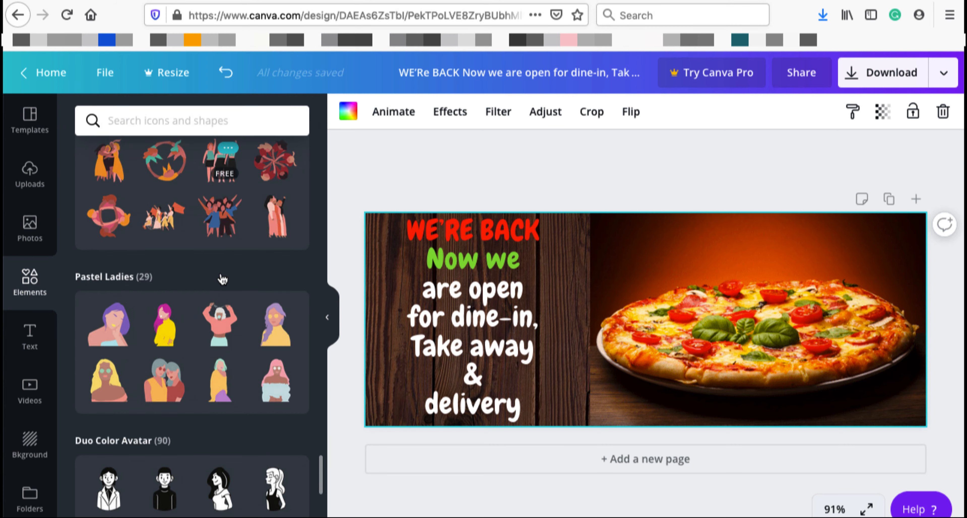
scroll(222, 277, down, 10)
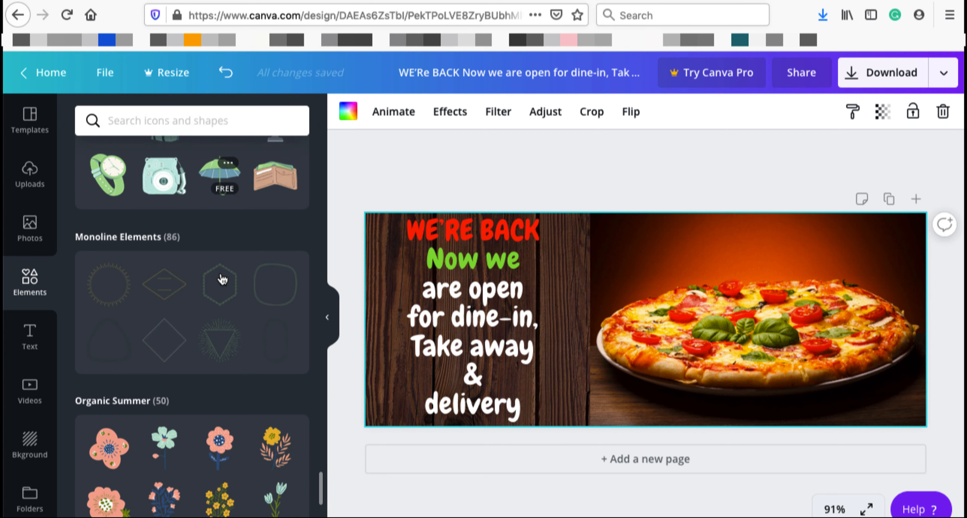
scroll(212, 328, down, 8)
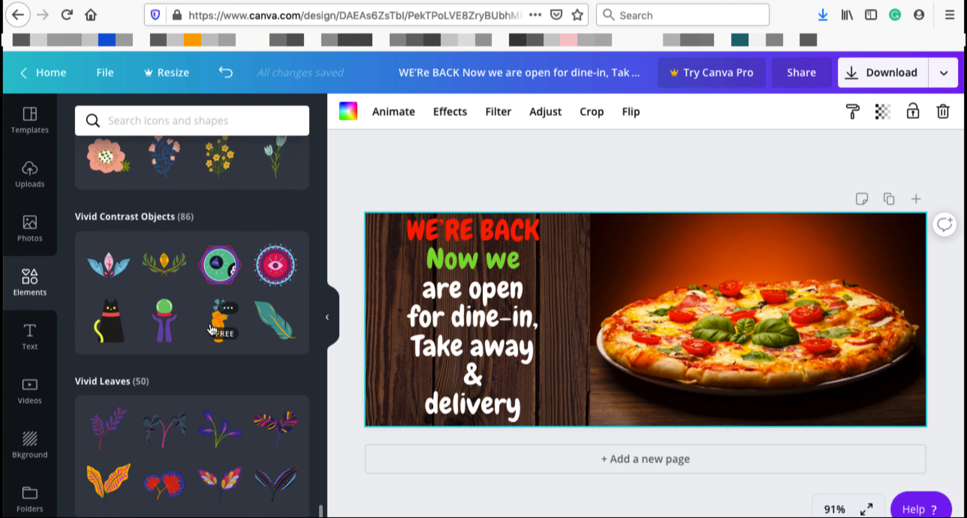
scroll(211, 329, up, 10)
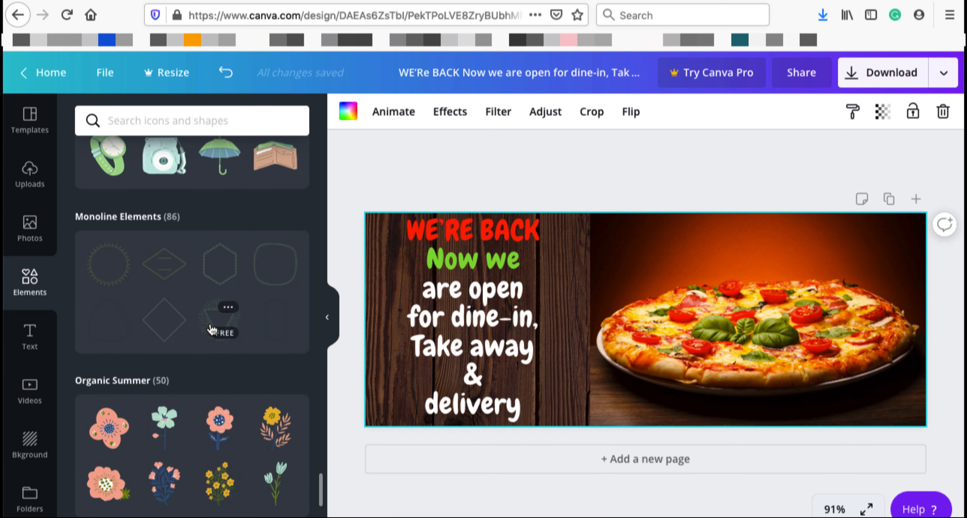
scroll(212, 329, up, 1)
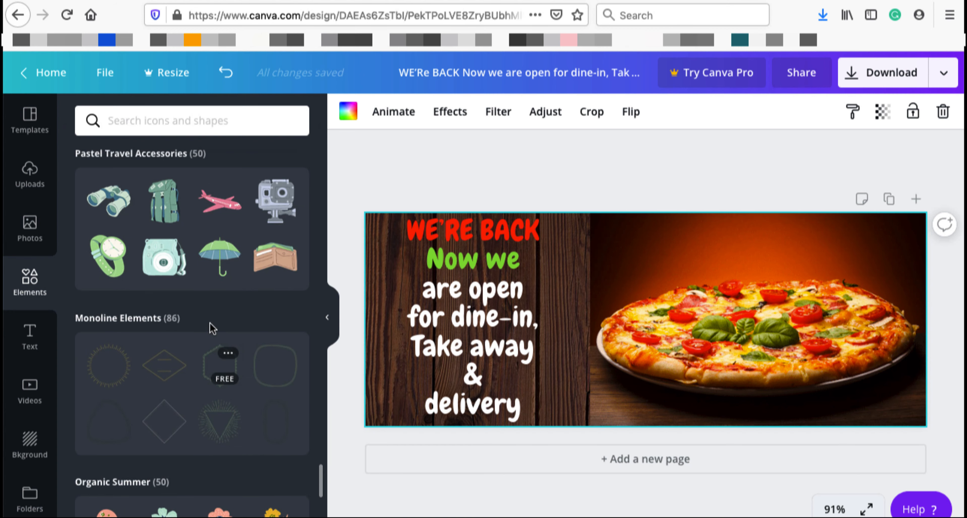
click(221, 372)
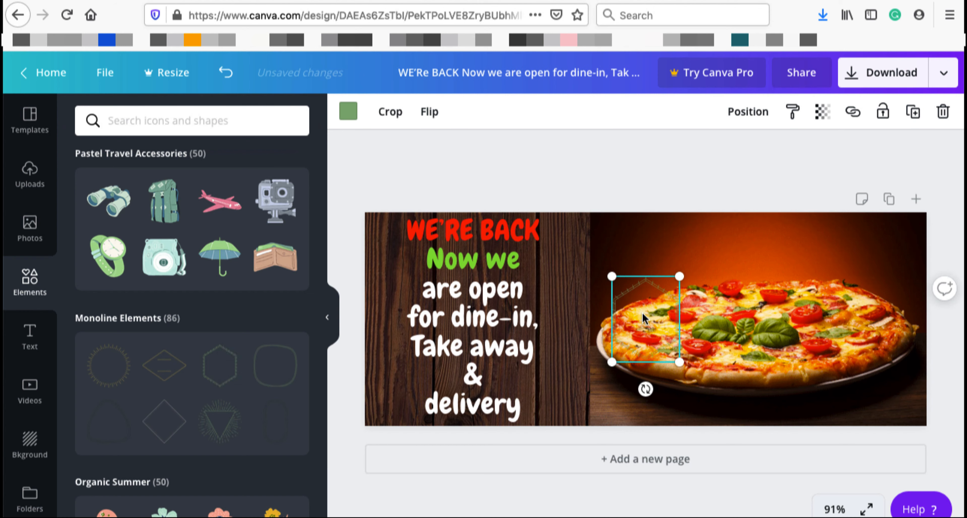
- Rotate the hexagon outline a quarter turn and place it above the pizza against the photo's upper edge
drag(642, 317, 636, 256)
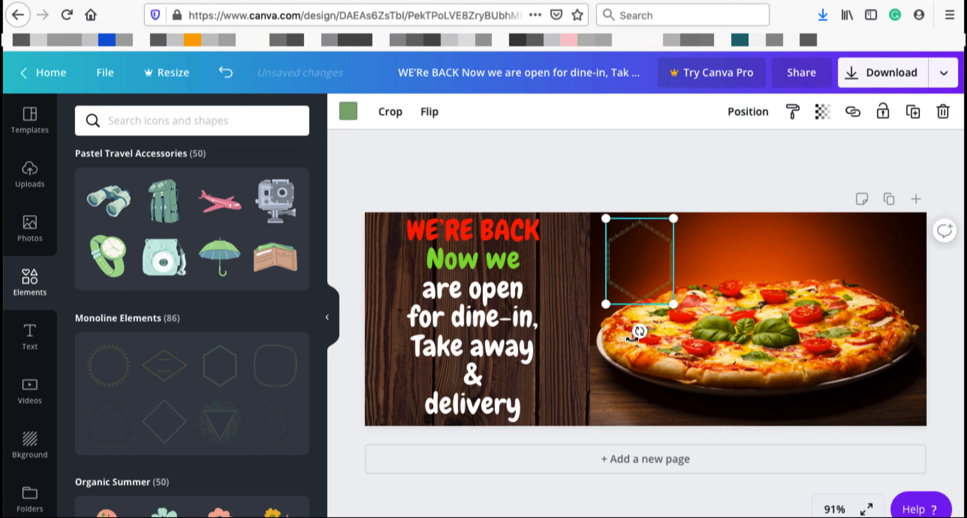
drag(639, 330, 711, 267)
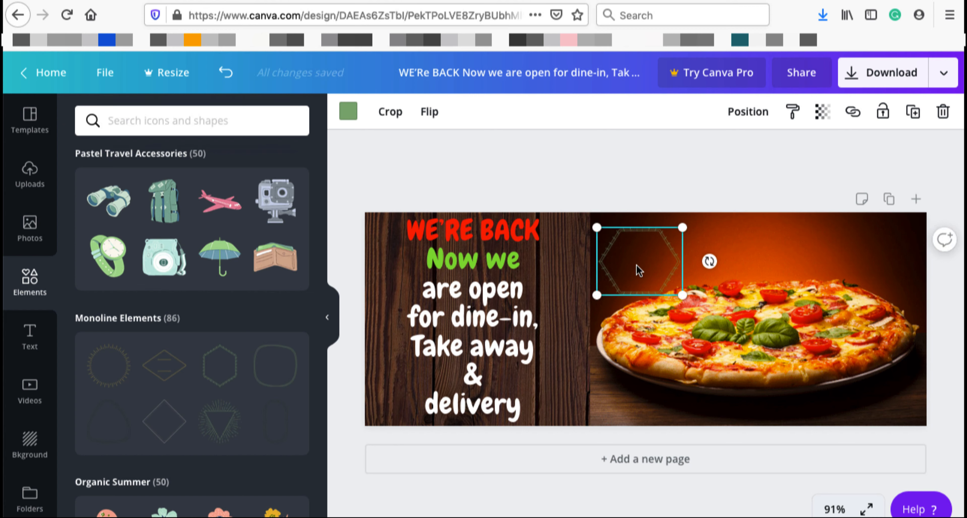
drag(639, 271, 712, 254)
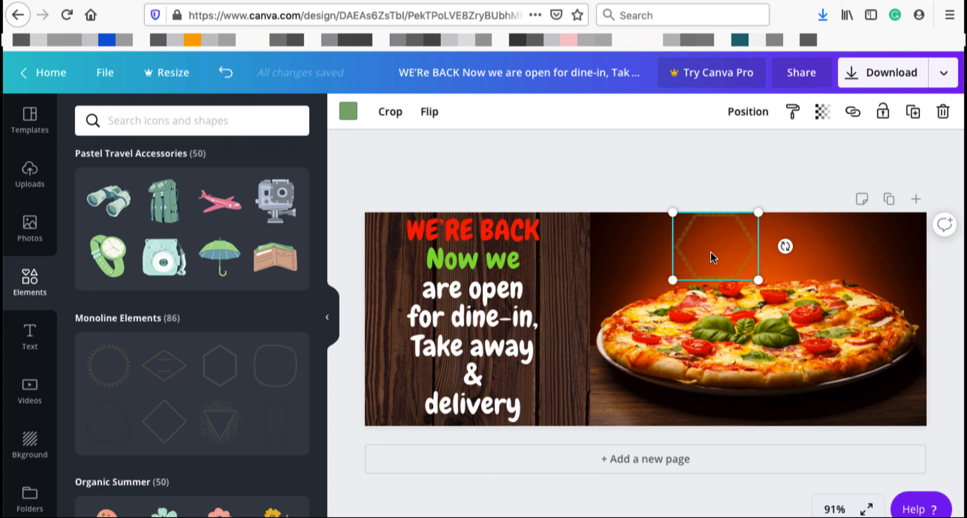
double_click(714, 259)
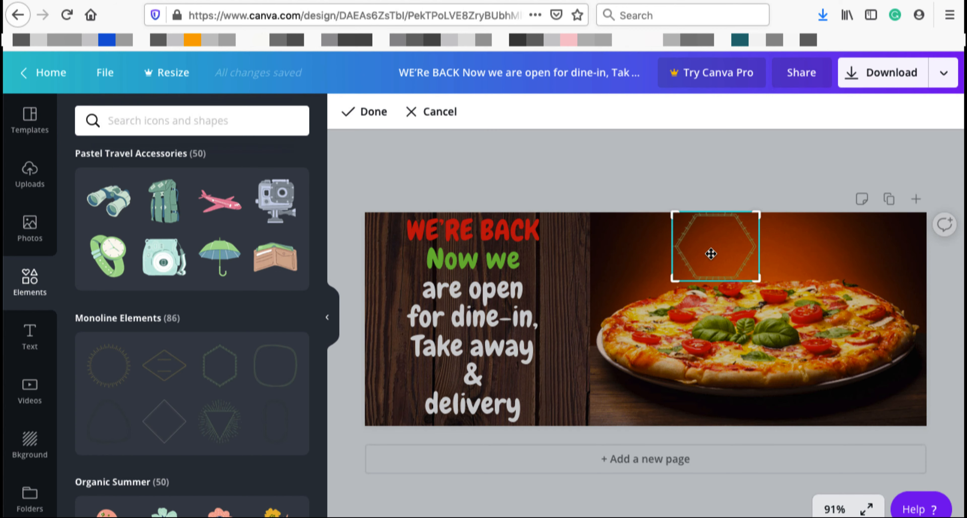
click(718, 196)
click(718, 196)
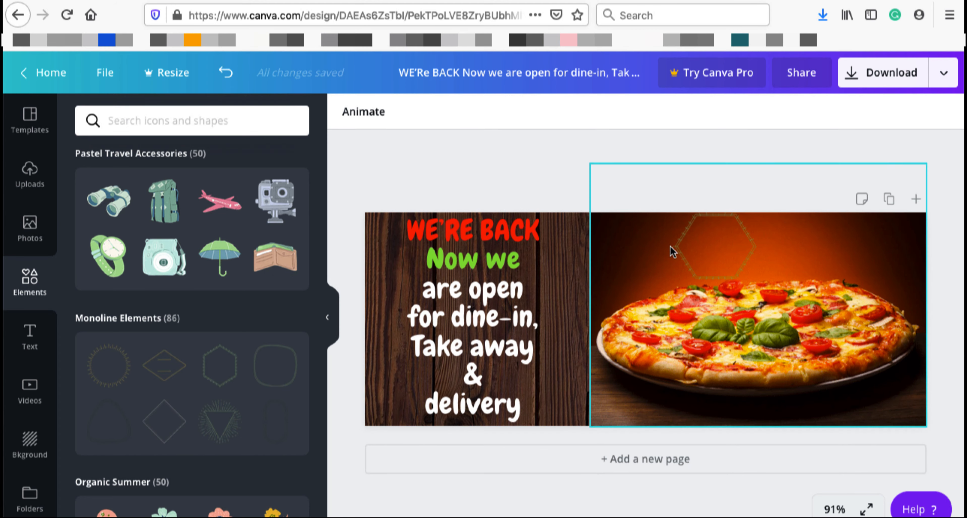
- Move the hexagon outline into the upper-left corner of the pizza photo, next to the wood area
click(713, 252)
drag(698, 249, 629, 250)
click(747, 192)
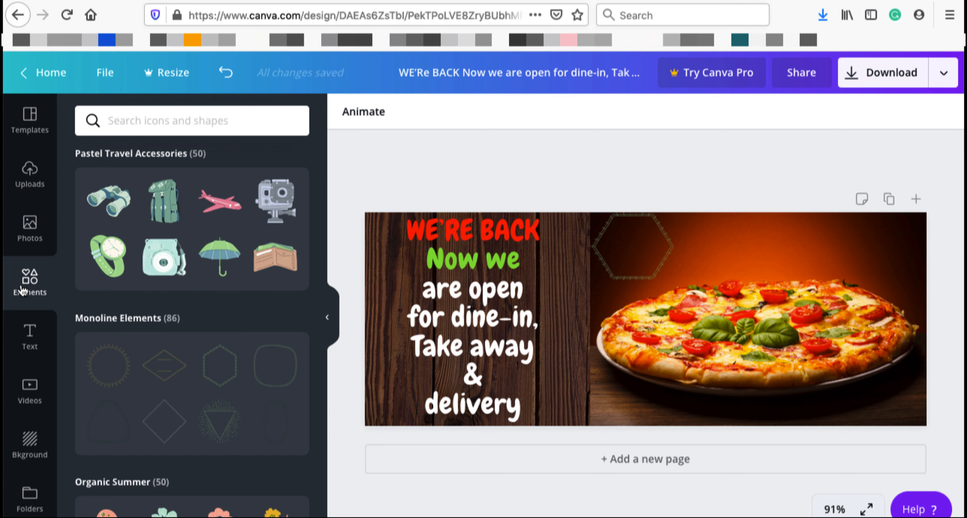
- Add the "My Boo" text combination with its "Since 2012" line to the cover
click(35, 338)
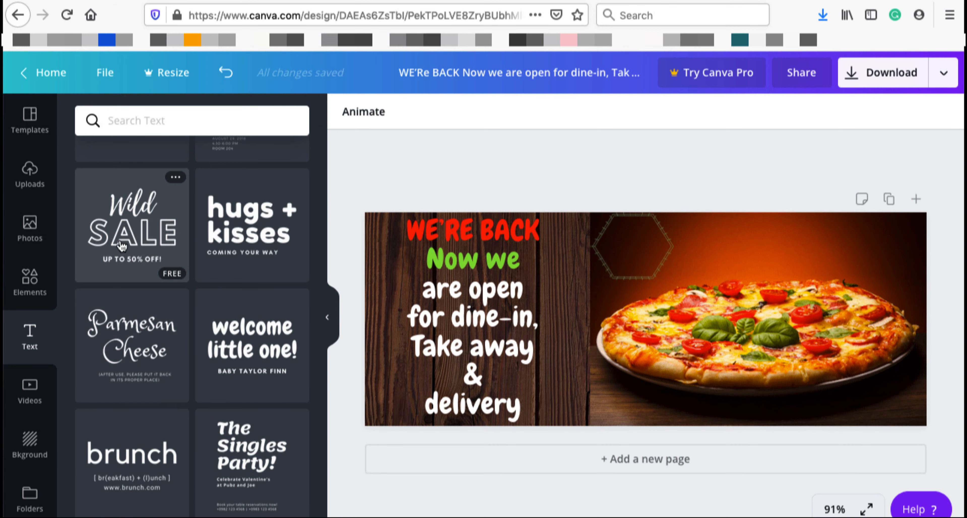
scroll(122, 245, up, 5)
scroll(122, 244, down, 8)
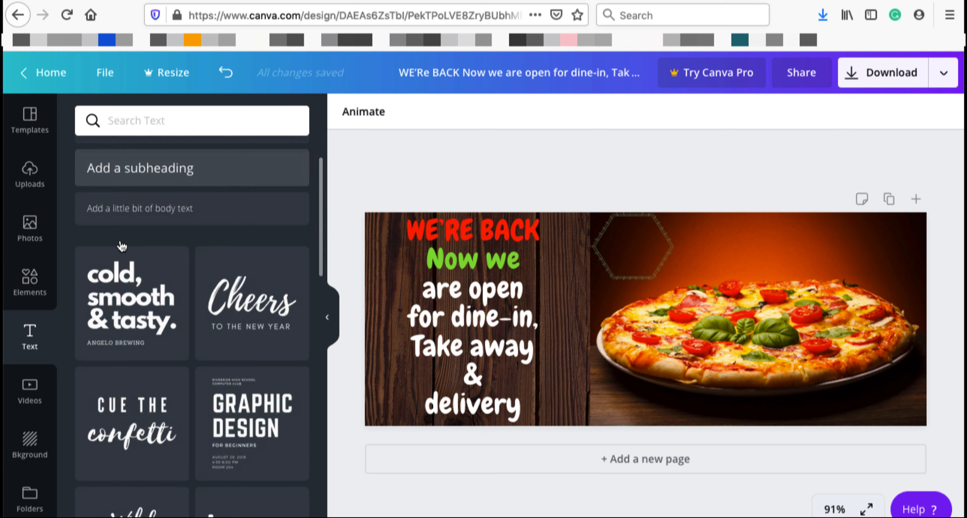
scroll(122, 246, down, 10)
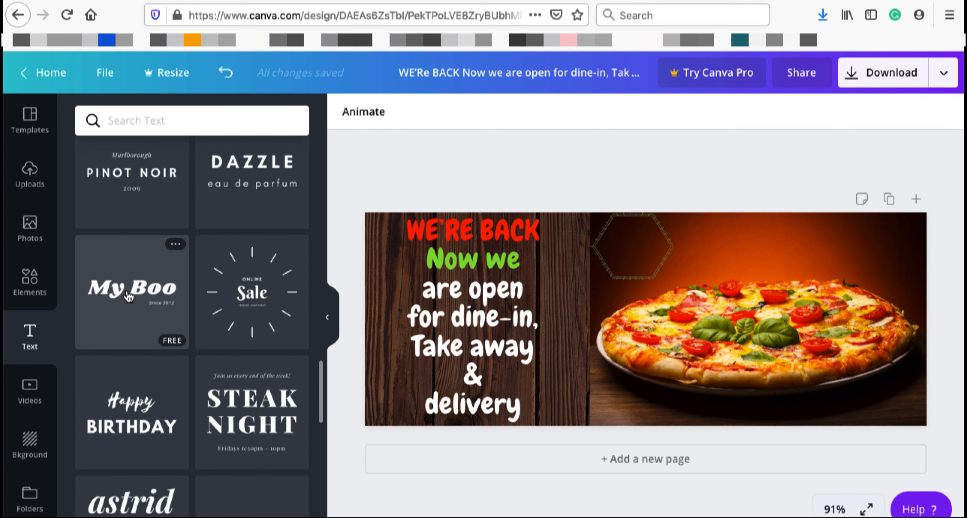
click(129, 296)
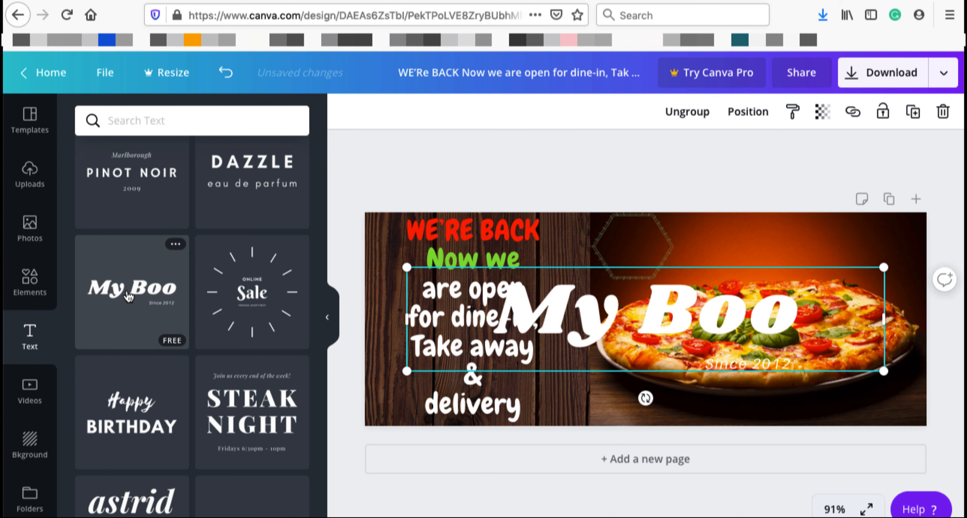
- Change "Boo" to "PIZZA" in the "My Boo" text and shrink the text group to font size 19.8
click(800, 309)
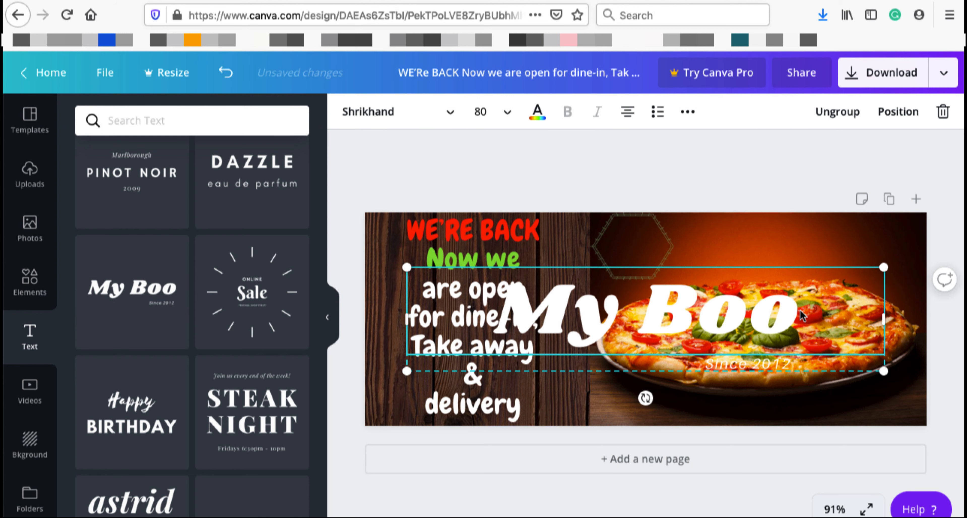
double_click(800, 310)
text(PIZZA)
drag(885, 370, 532, 258)
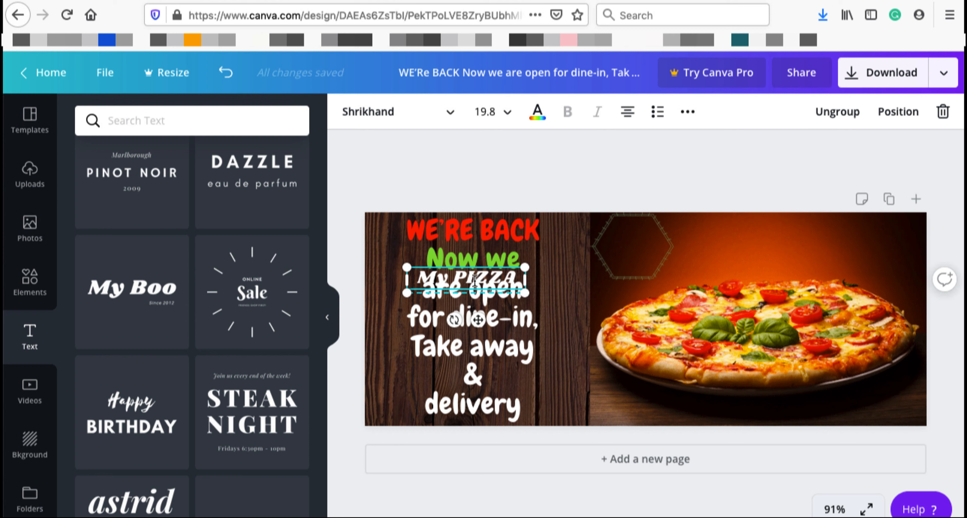
- Move the small "My PIZZA" text group onto the hexagon outline on the pizza photo
click(386, 293)
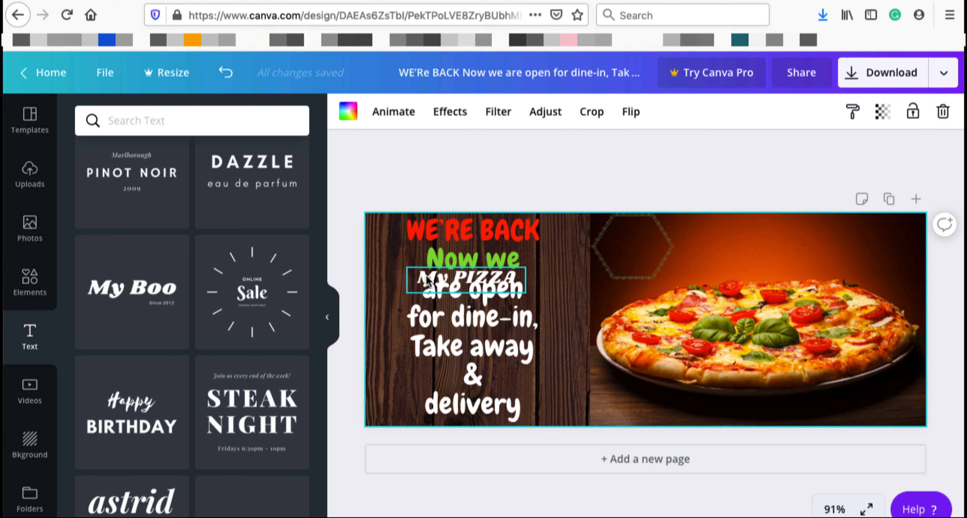
drag(428, 278, 593, 240)
click(713, 264)
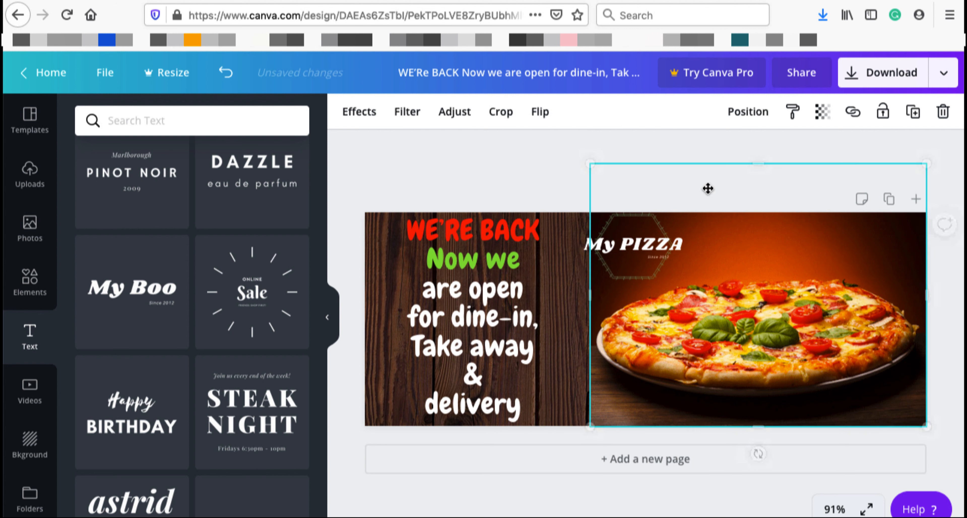
- Shift the hexagon outline slightly to the right and align the "My PIZZA" text group across it
click(671, 254)
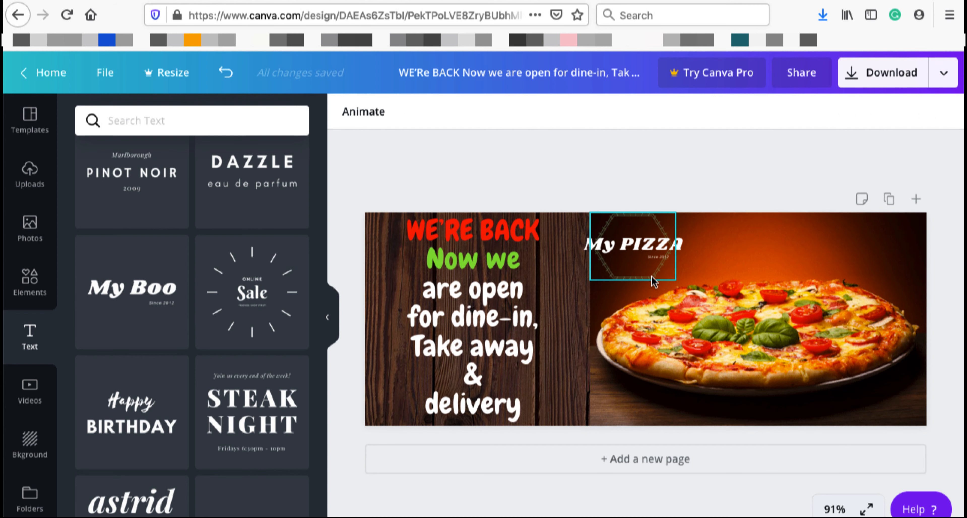
click(651, 281)
drag(653, 281, 670, 272)
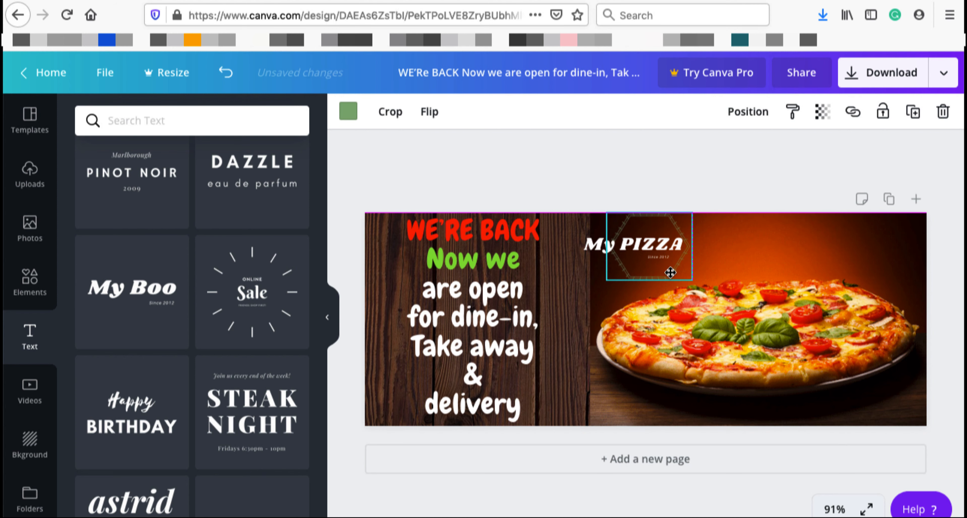
click(649, 248)
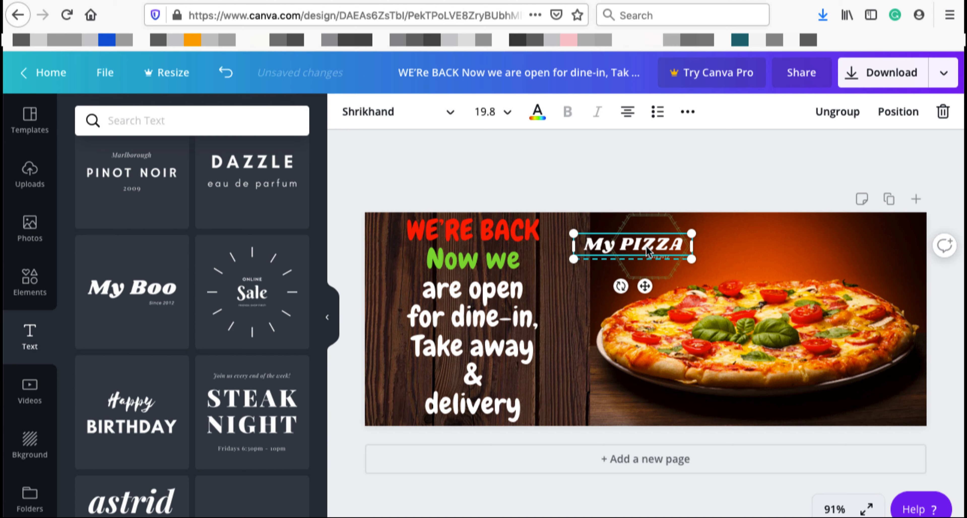
drag(649, 247, 658, 245)
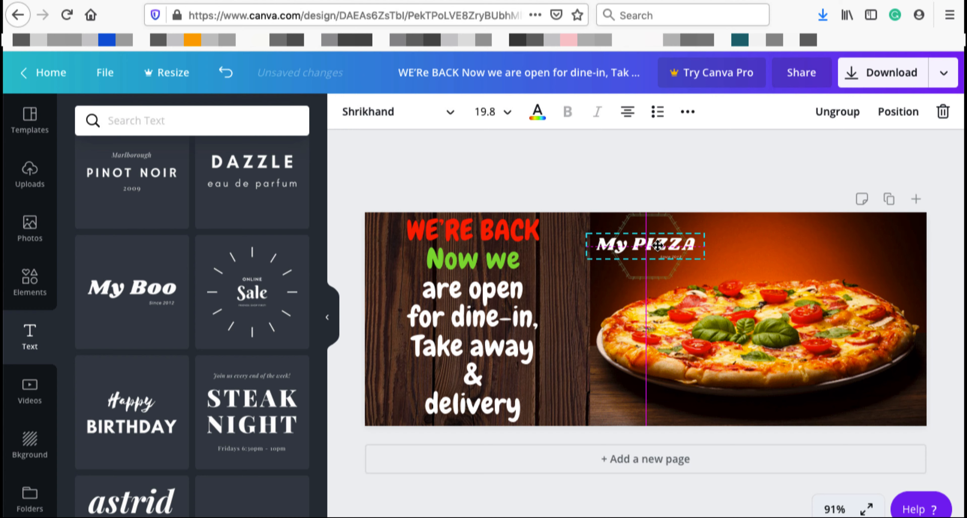
click(701, 181)
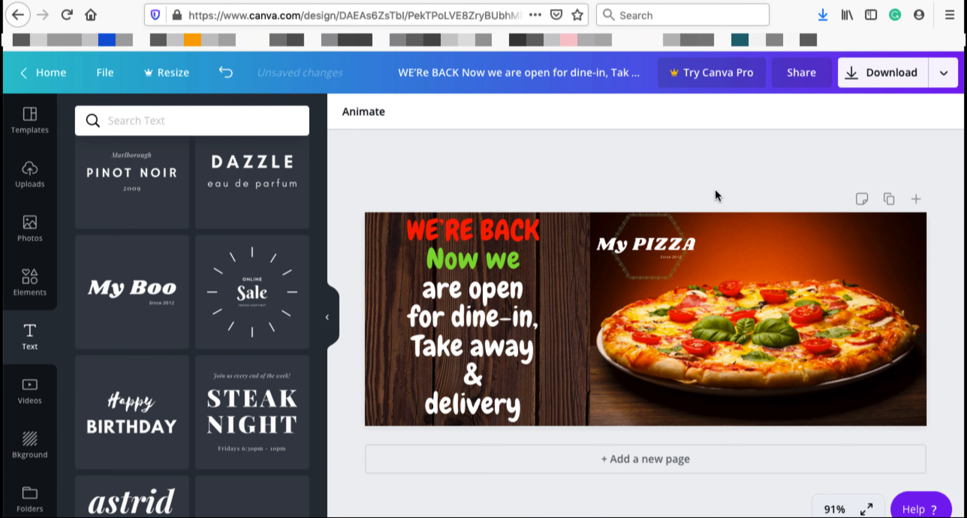
- Delete the small "Since 2012" line beneath the "My PIZZA" text
click(666, 262)
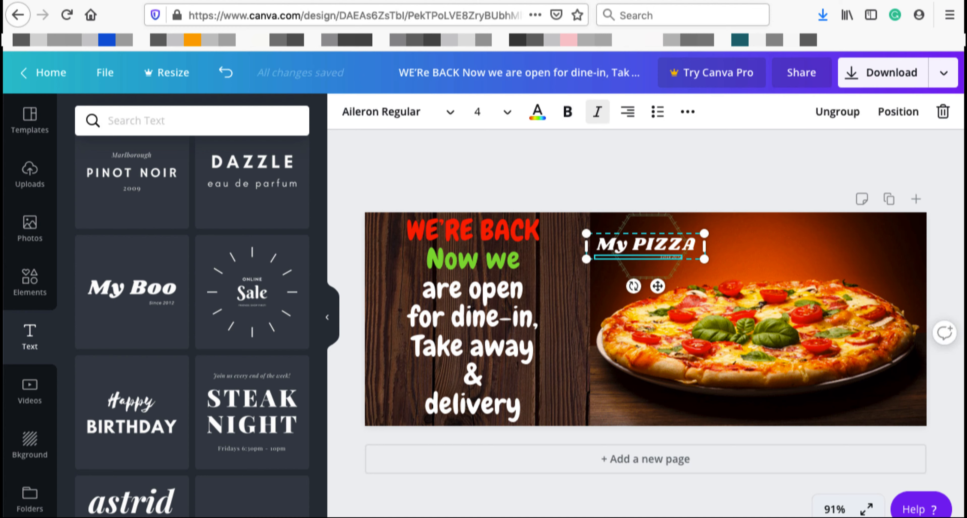
click(670, 249)
click(739, 245)
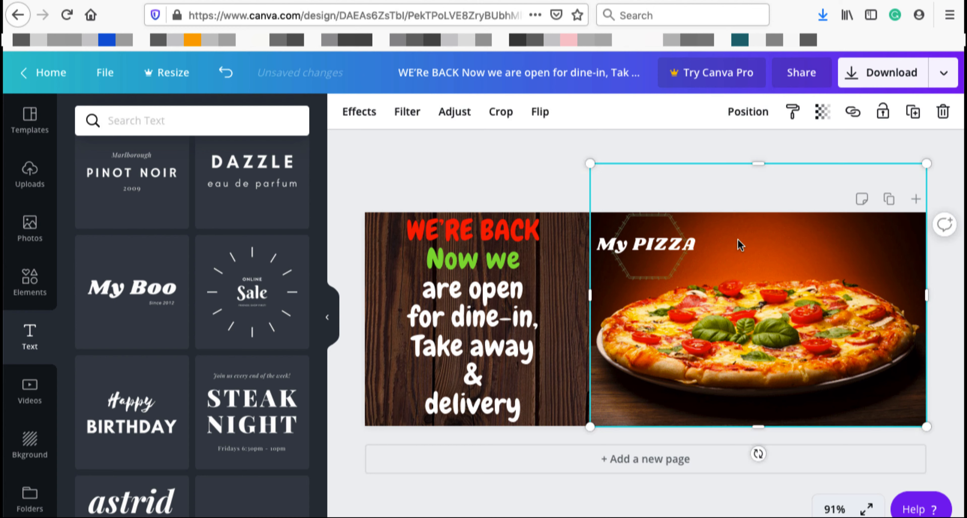
click(499, 166)
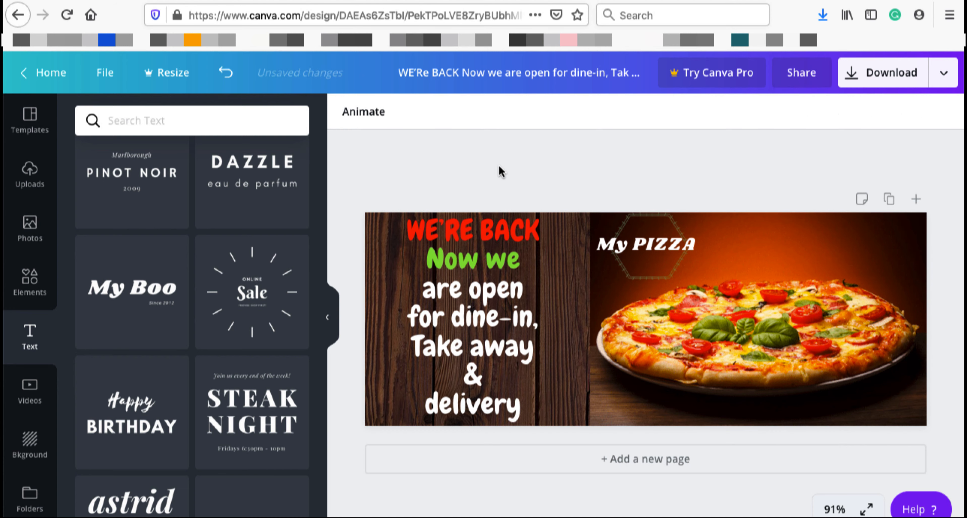
- Download the finished cover as a PNG, dismiss the Canva Pro offer and save the design
click(883, 72)
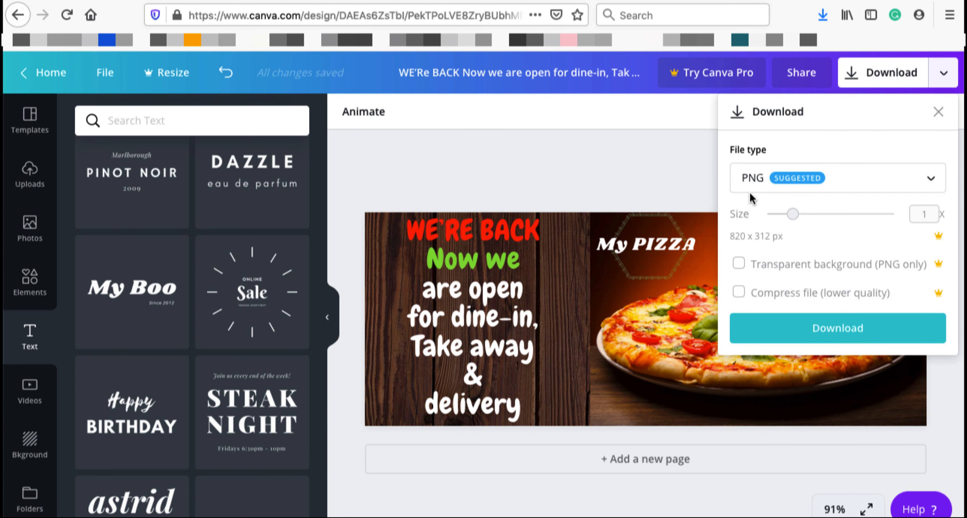
click(811, 336)
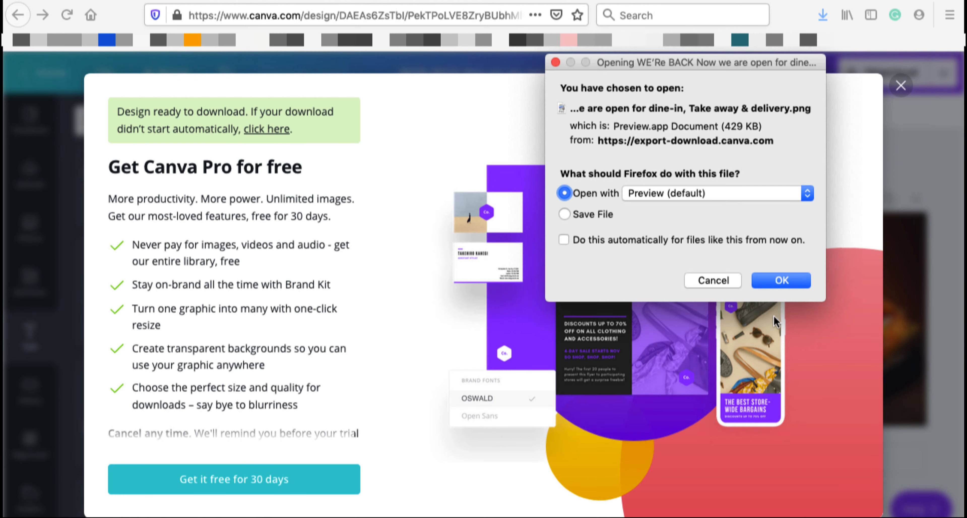
click(770, 281)
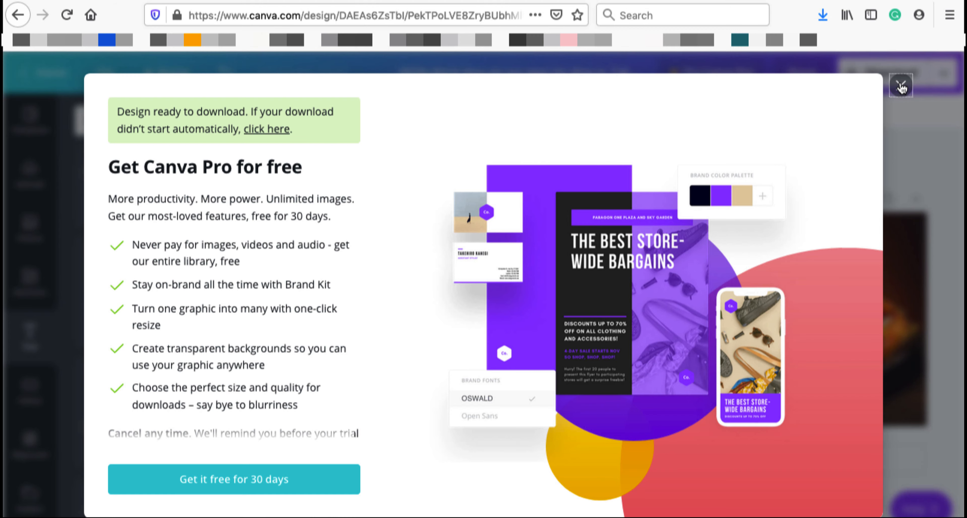
click(901, 87)
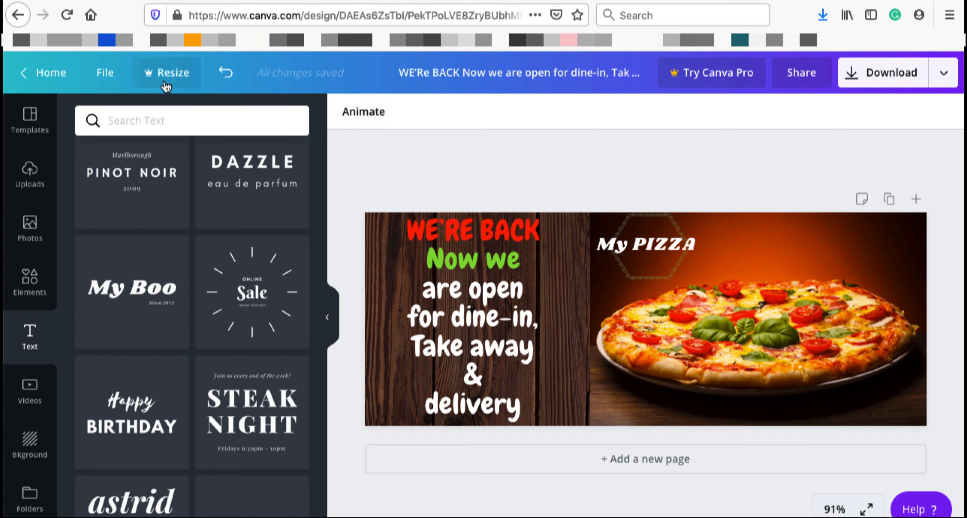
click(104, 75)
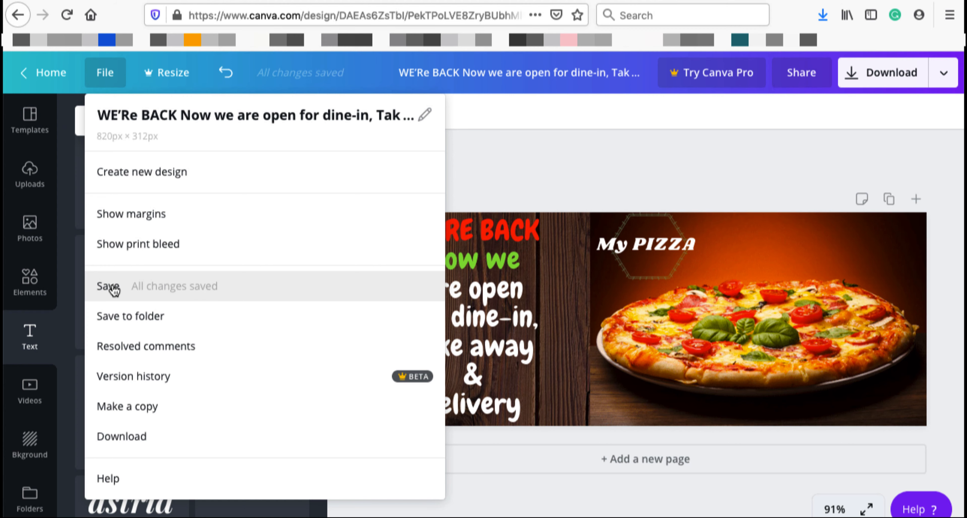
click(151, 289)
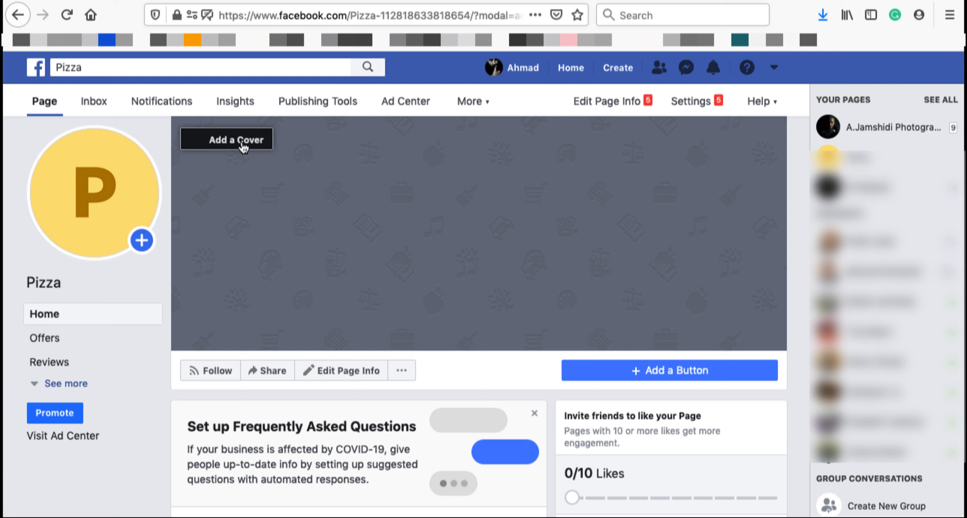
- On the Pizza page in Facebook, upload the "WE'Re BACK Now we are open for dine-in, Take away & delivery.png" cover and save it
click(243, 148)
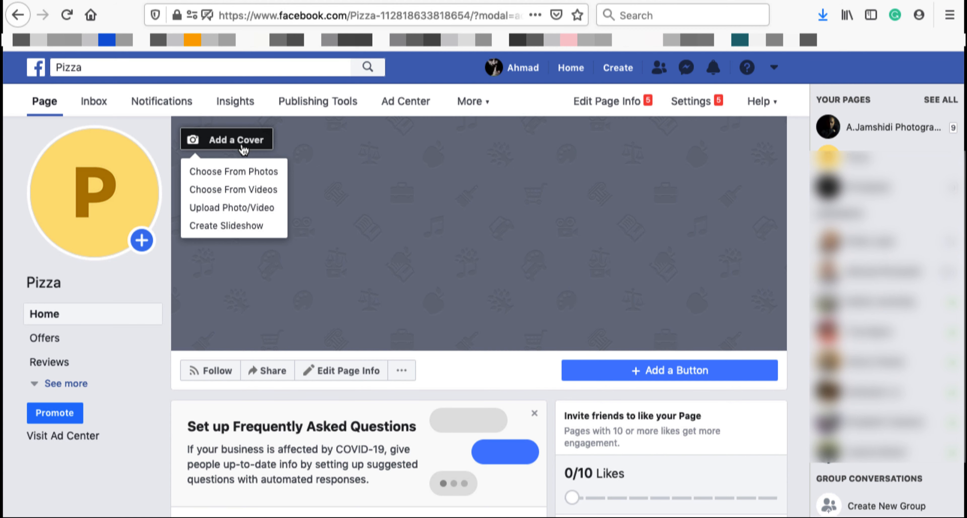
click(271, 207)
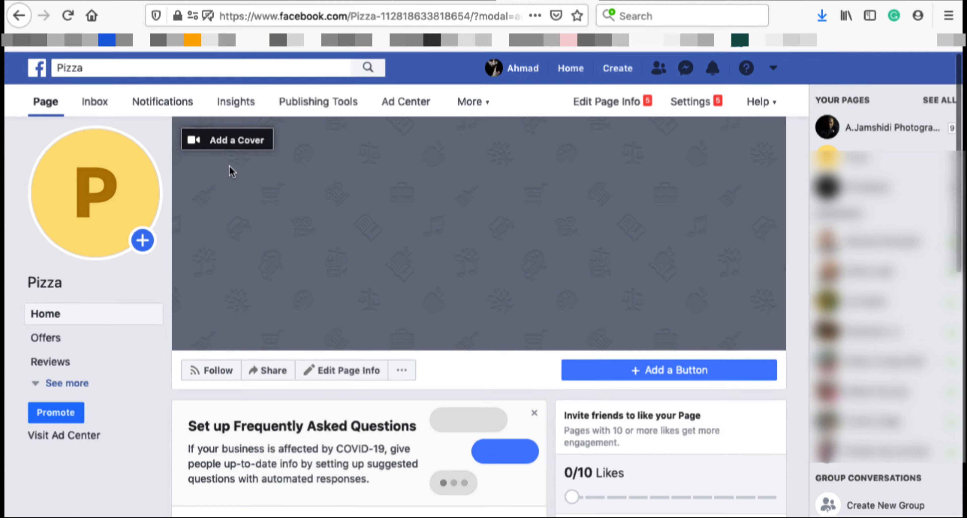
click(242, 143)
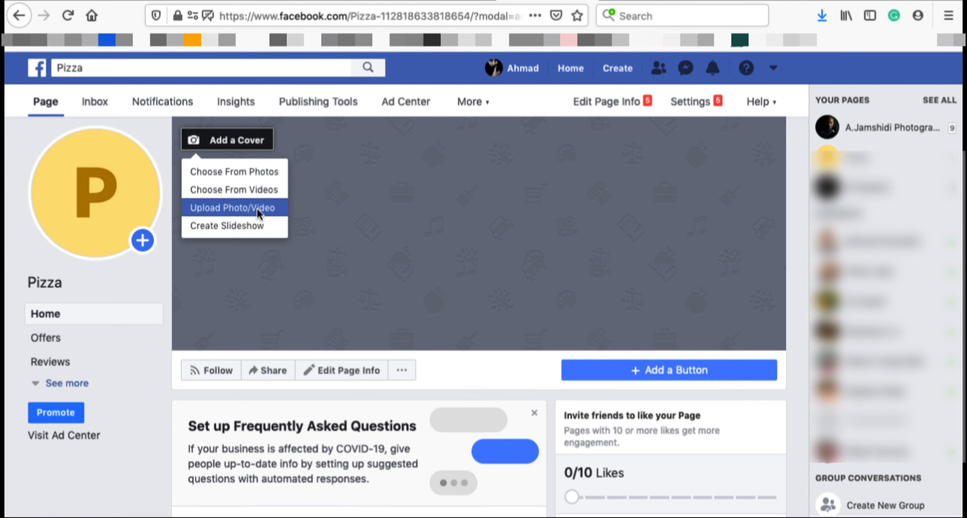
click(257, 212)
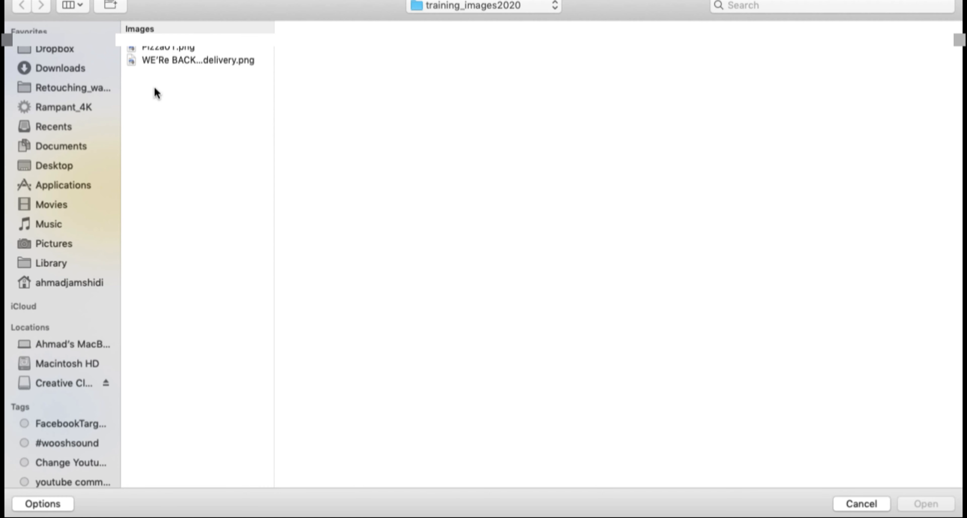
click(195, 60)
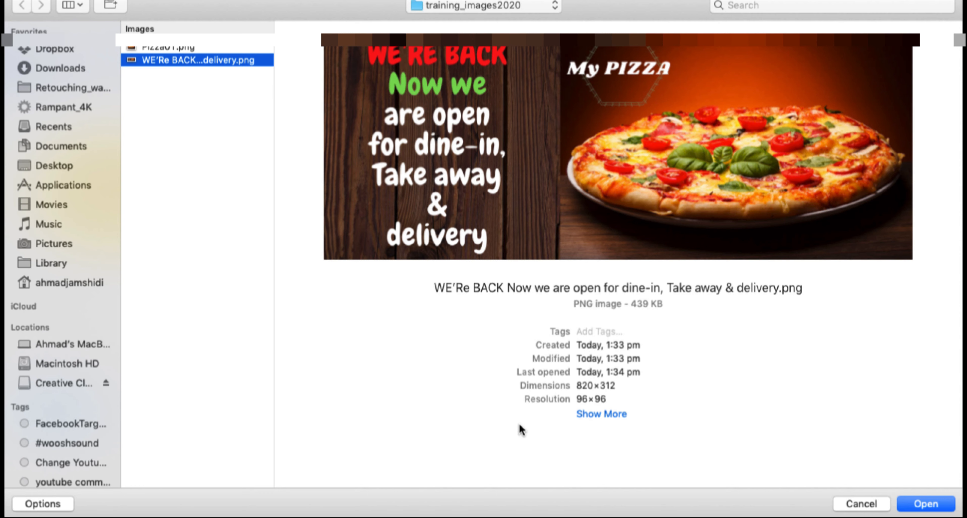
click(924, 504)
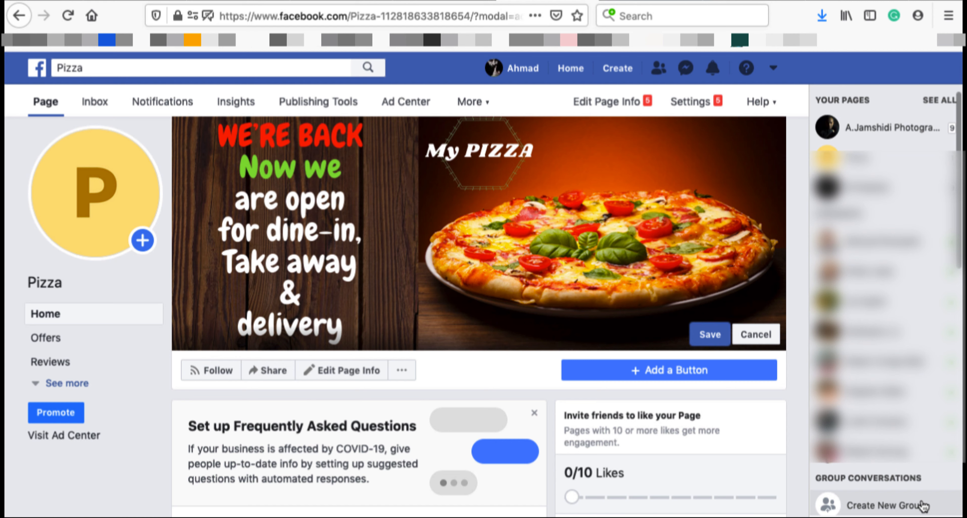
click(710, 334)
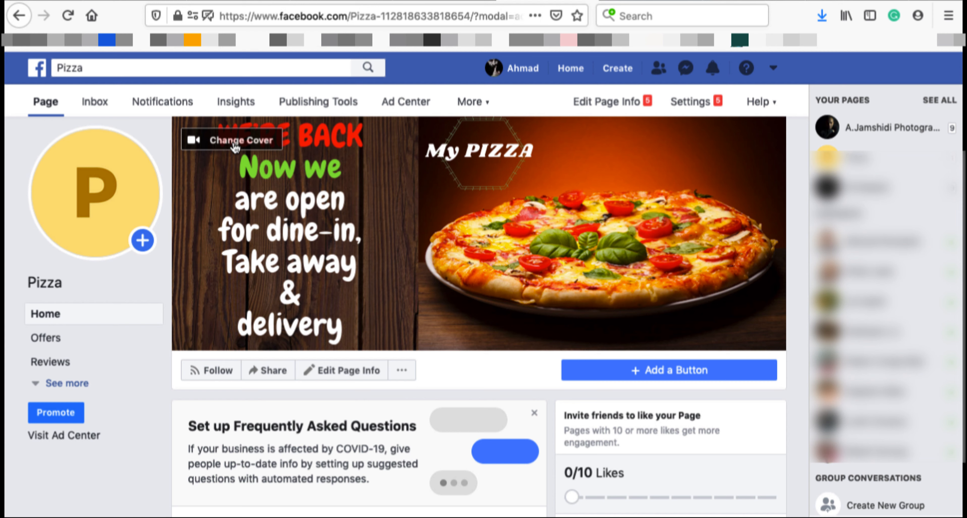
- Remove the current cover image from the Pizza page
click(235, 144)
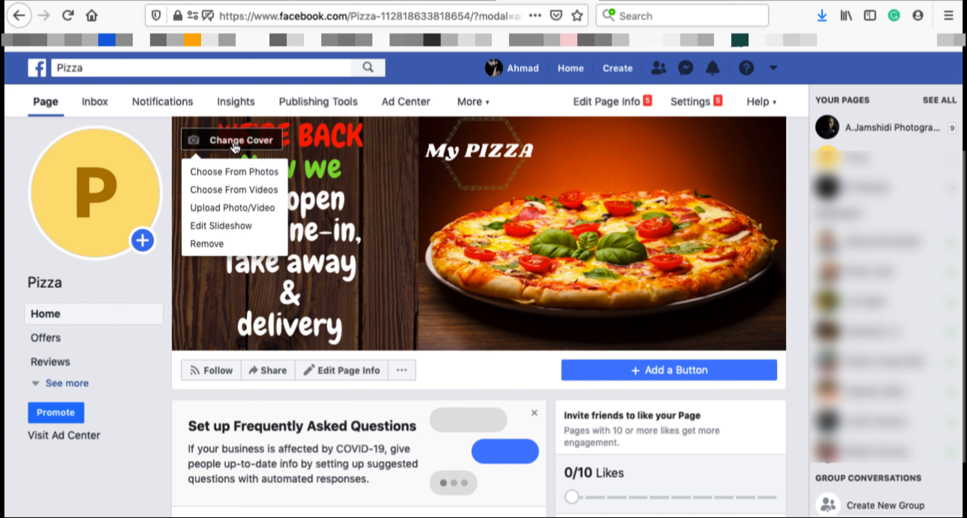
click(231, 246)
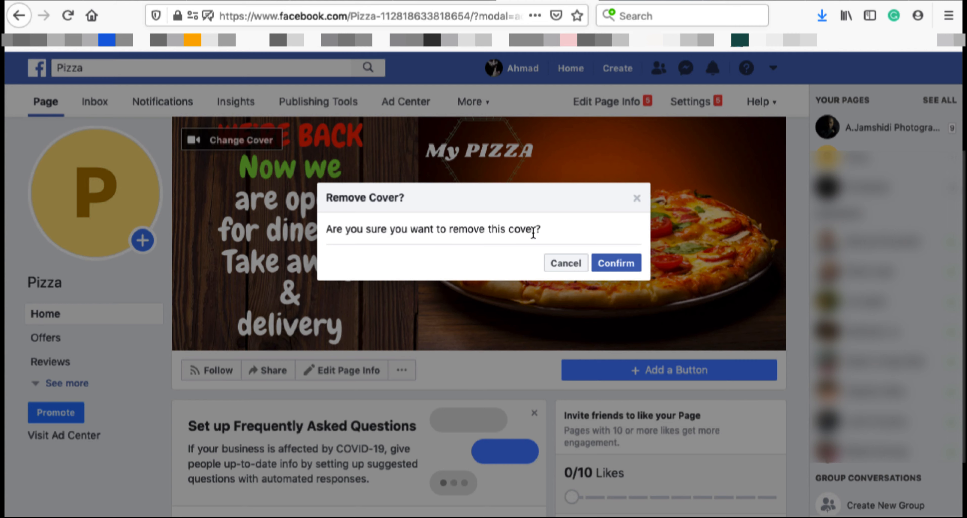
click(615, 263)
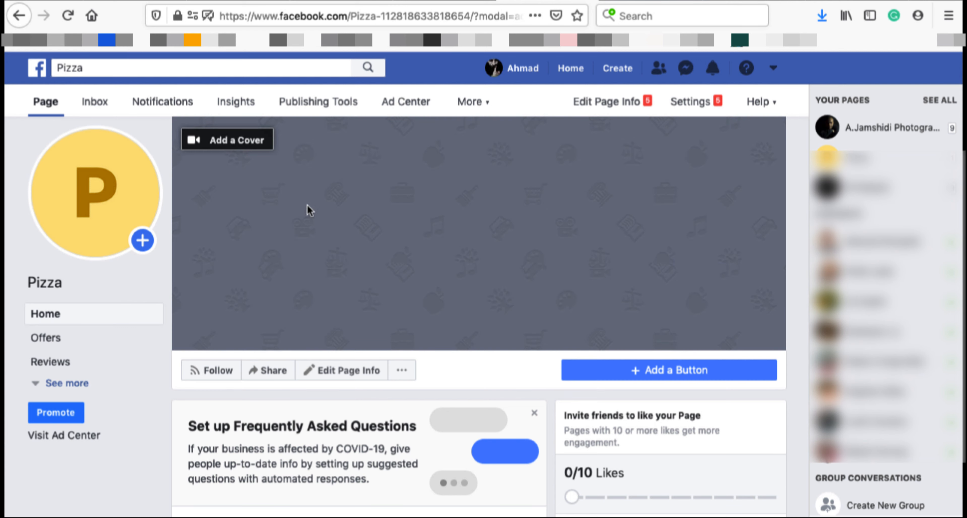
- Add the "WE'Re BACK...delivery.png" image to the Pizza page's empty cover area again and save it
click(255, 141)
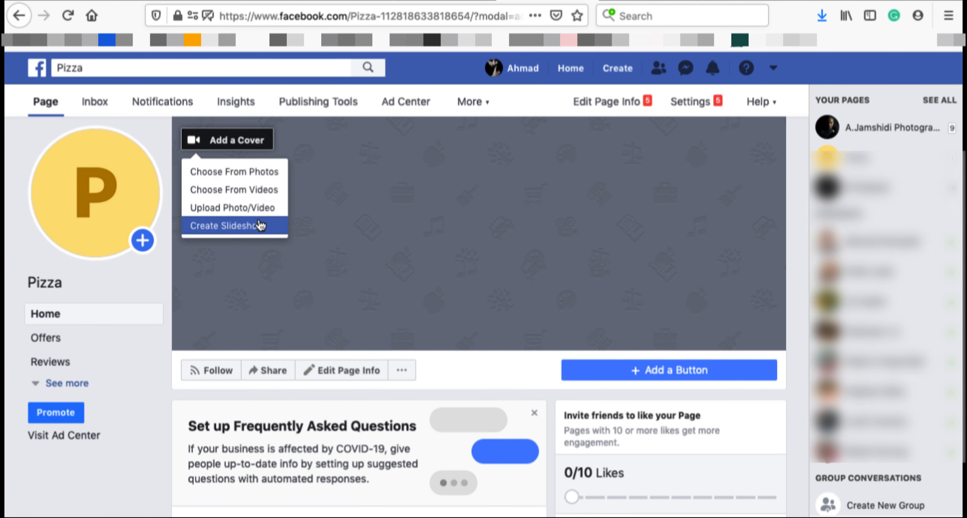
click(253, 208)
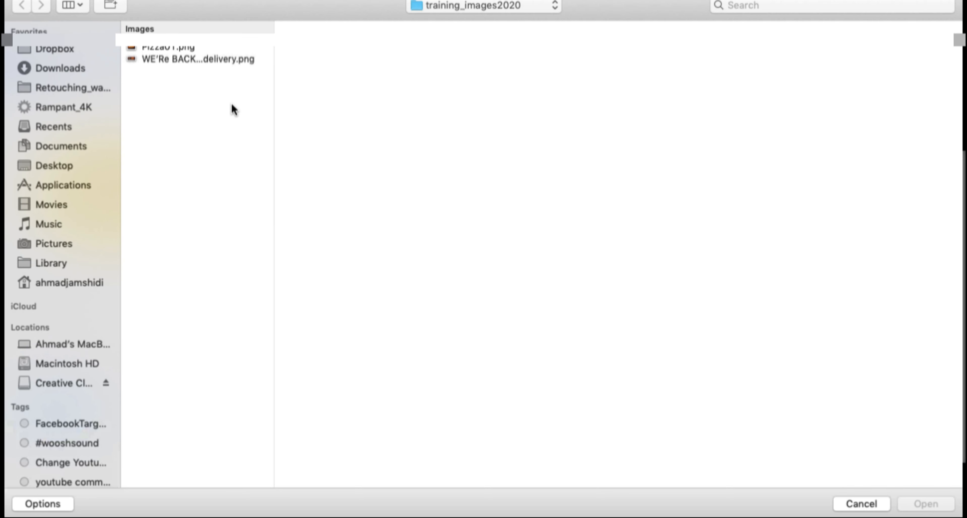
click(206, 59)
click(927, 504)
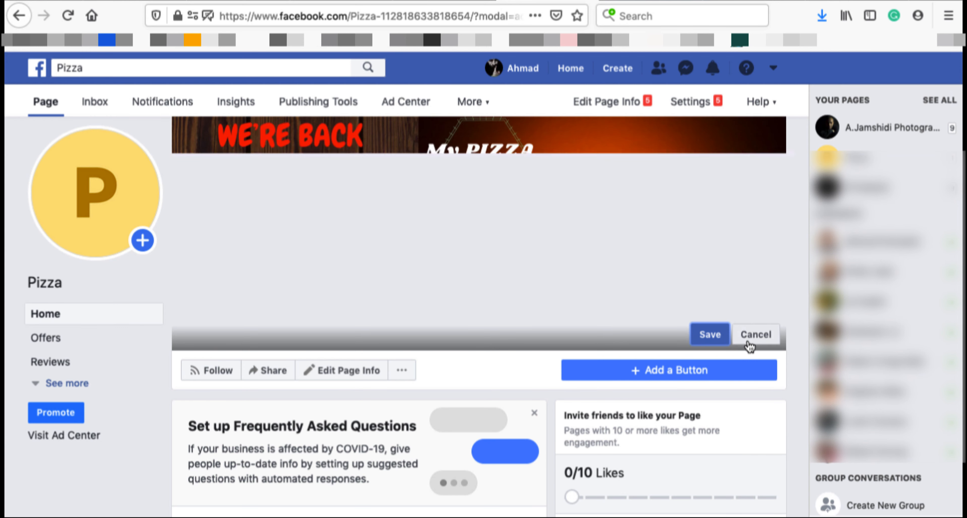
click(706, 335)
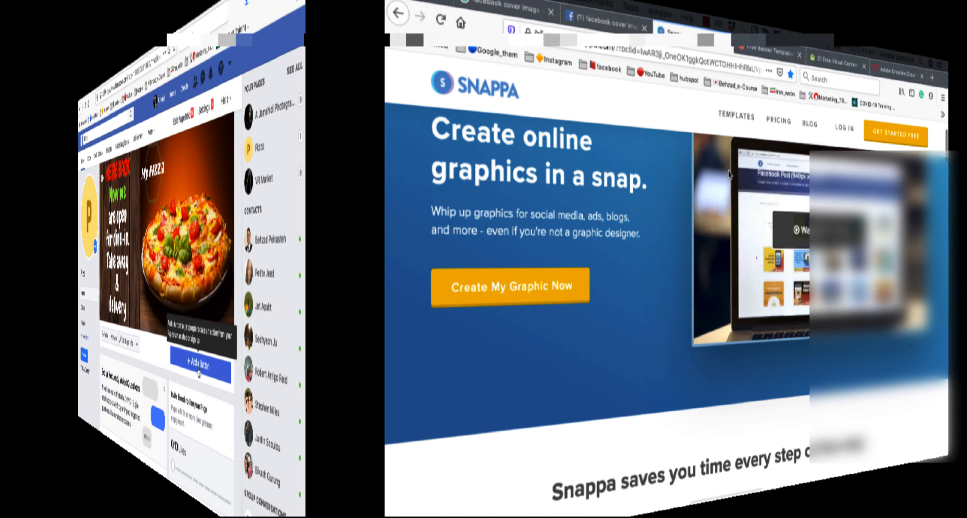
- Look over the Snappa home page and the Bannersnack display-ad templates page as alternative design tools
scroll(573, 166, down, 2)
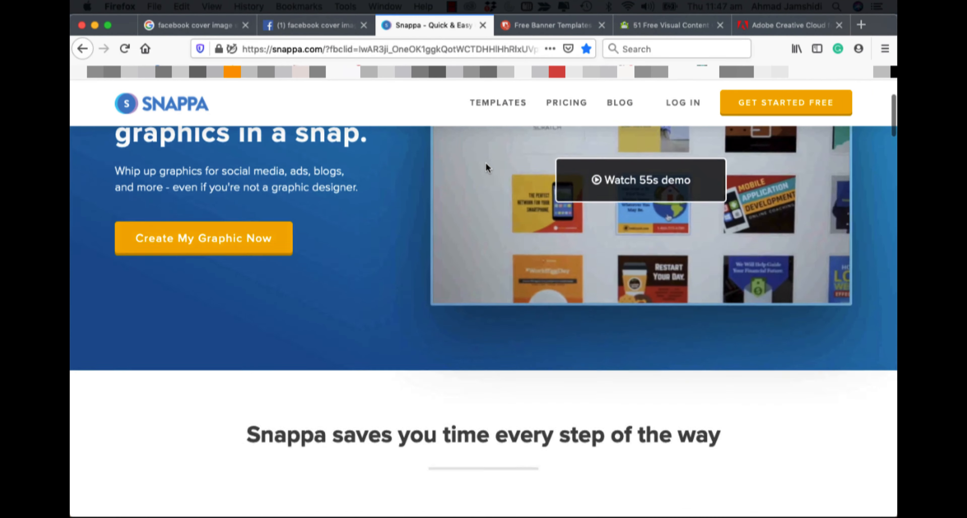
scroll(486, 163, down, 1)
scroll(513, 231, down, 1)
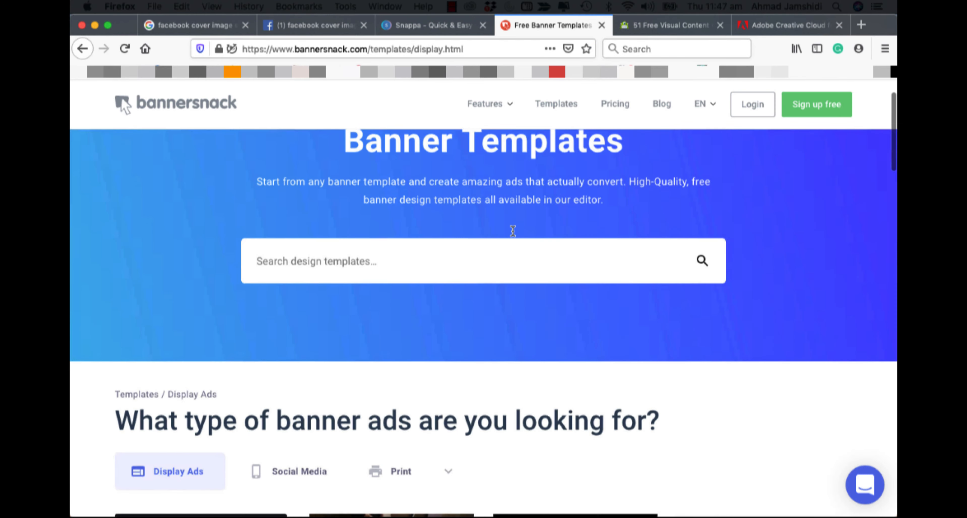
scroll(513, 231, down, 3)
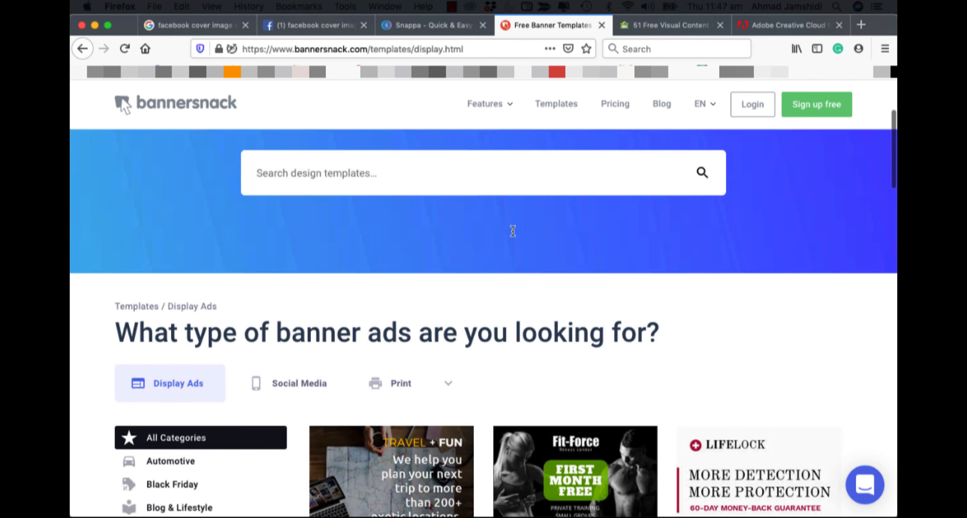
- Look through the OptinMonster article on free visual content creation tools from Adobe Spark to Fotor, and view the Adobe Creative Cloud page
scroll(513, 232, down, 3)
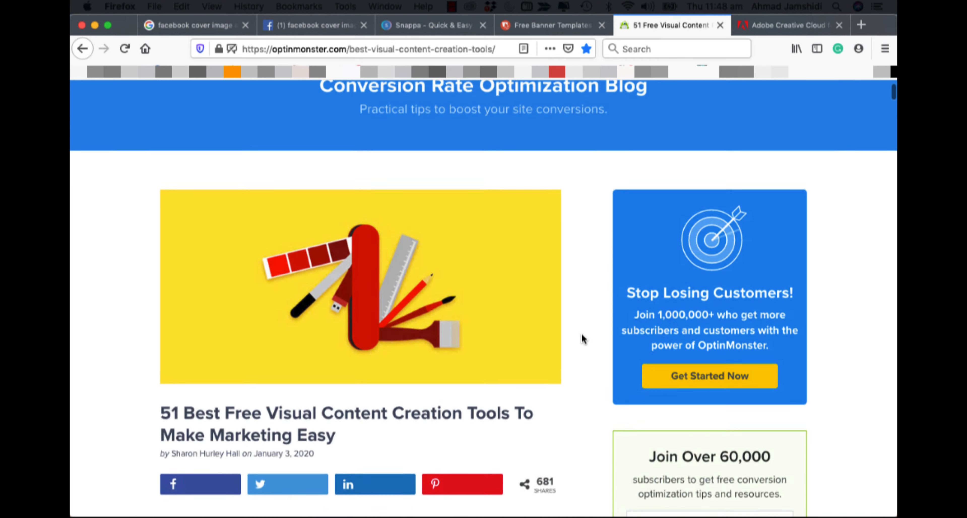
scroll(583, 338, down, 3)
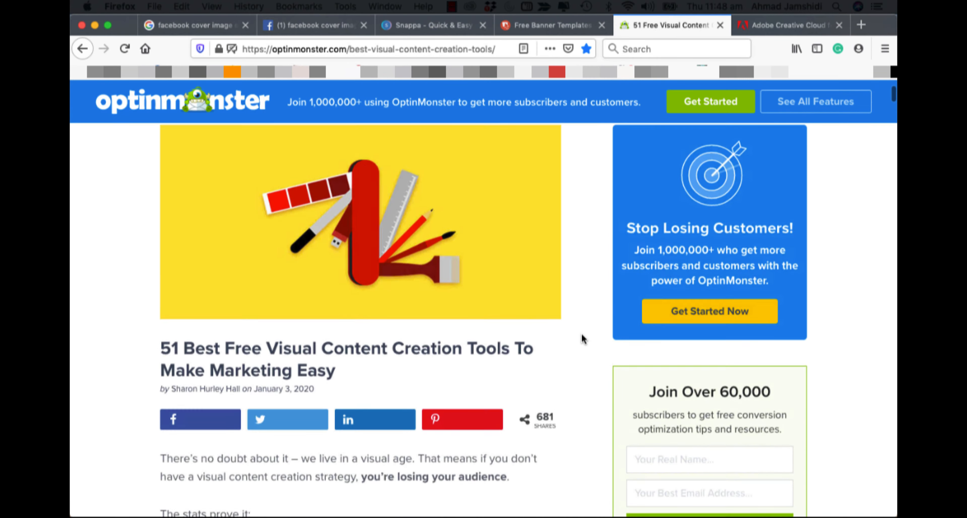
scroll(583, 339, down, 10)
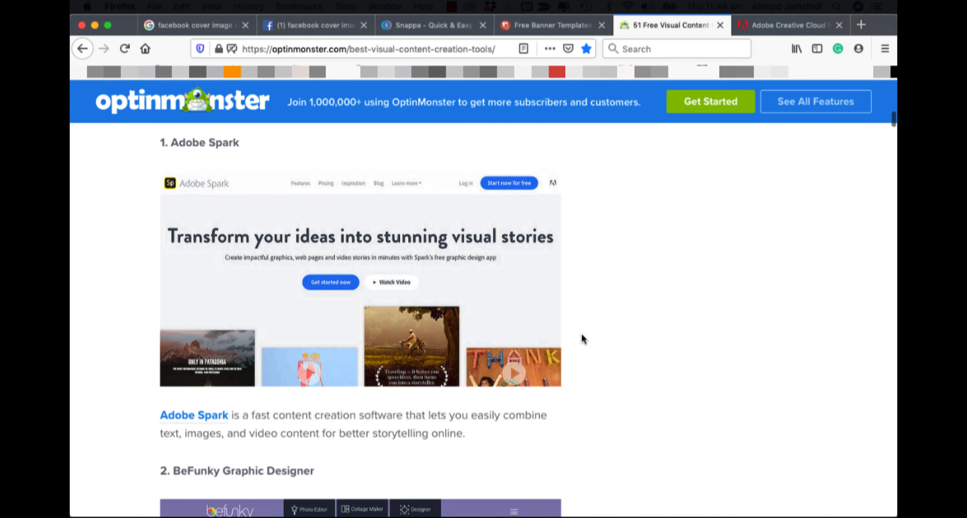
scroll(583, 339, down, 6)
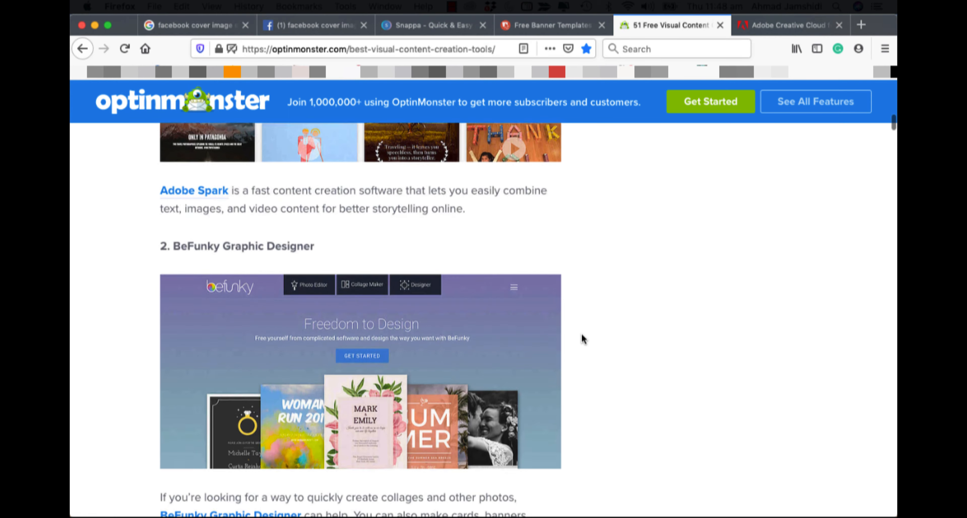
scroll(583, 339, down, 5)
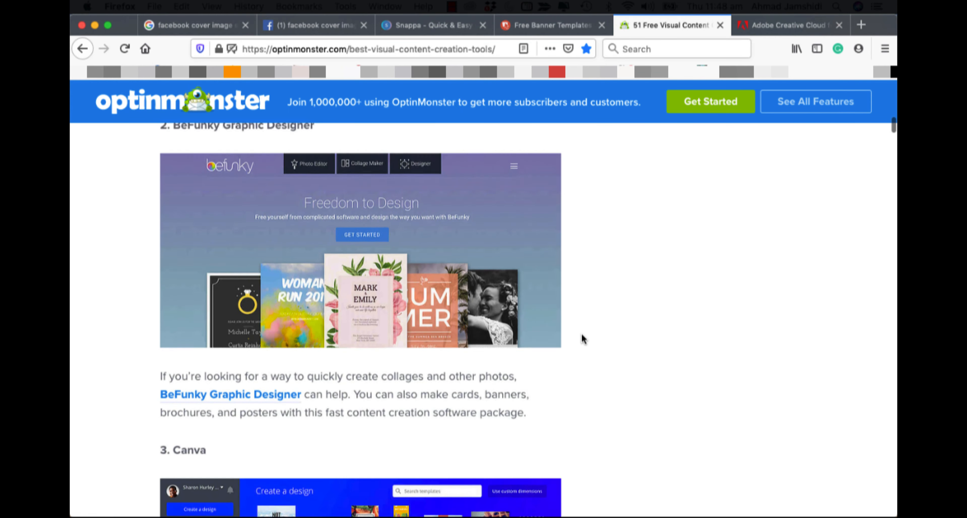
scroll(583, 338, down, 7)
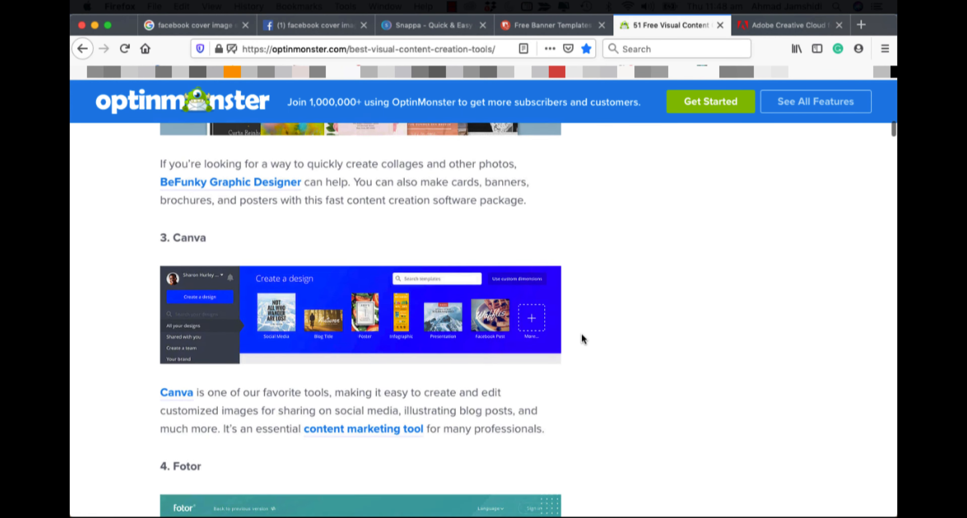
scroll(583, 339, down, 6)
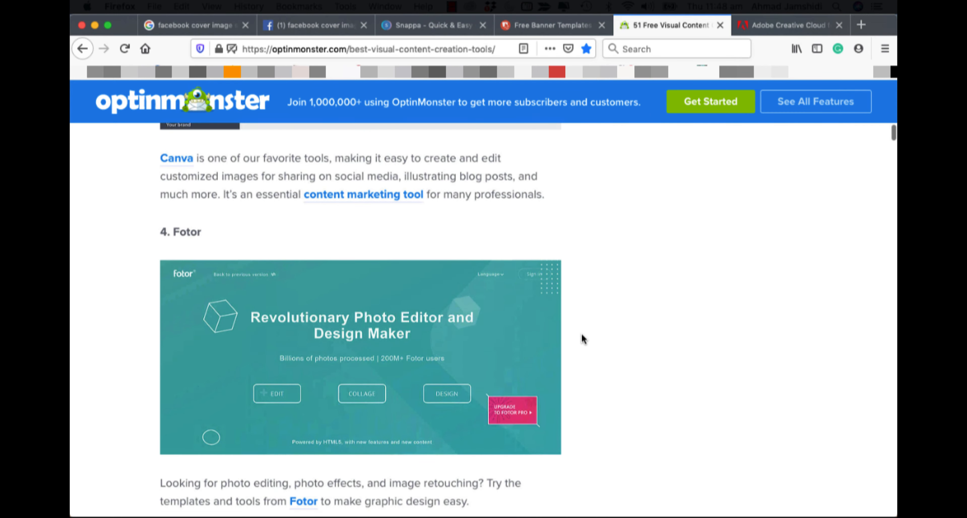
click(799, 26)
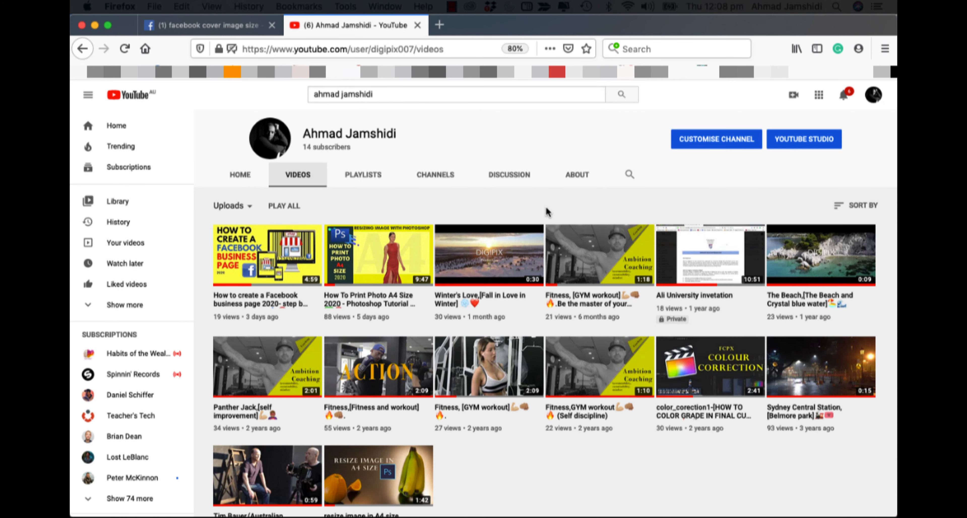
- From the YouTube channel's uploads, view the "How To Print Photo A4 Size 2020" video and the "How to create a Facebook business page 2020" video
click(338, 250)
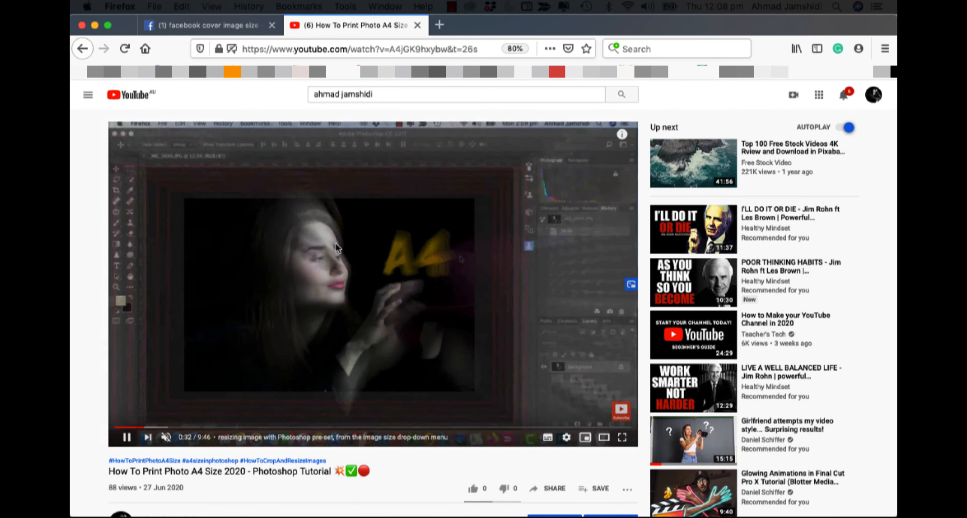
click(82, 48)
click(277, 279)
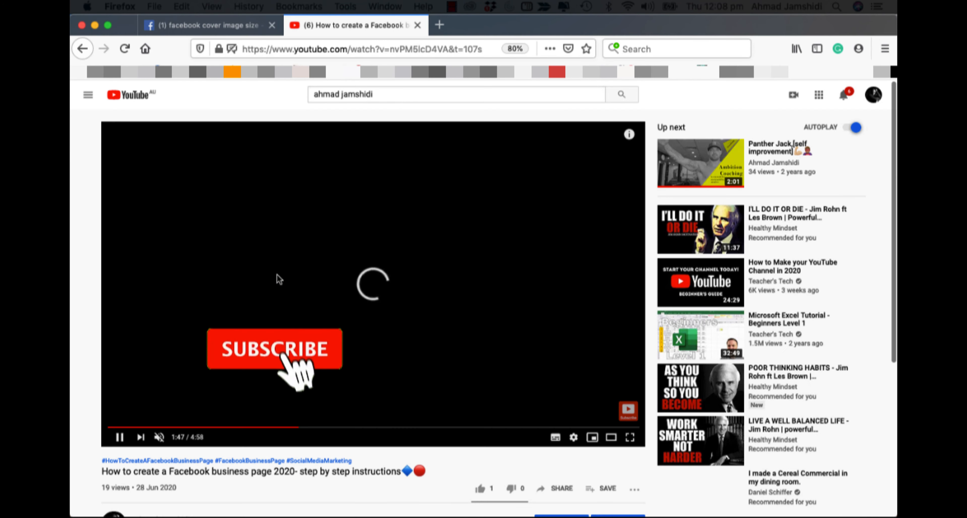